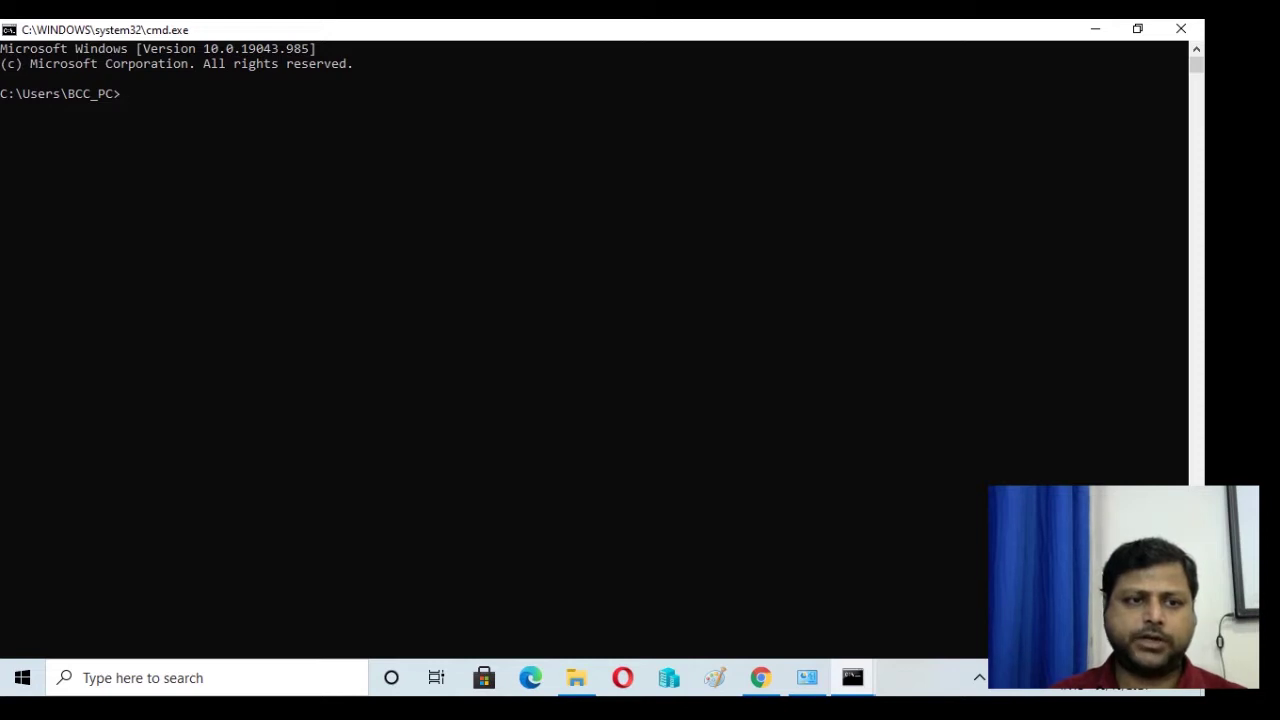
- Ping 10.0.0.1 and 10.0.0.2, then launch a remote desktop connection with mstsc /v:10.0.0.2
type("ping")
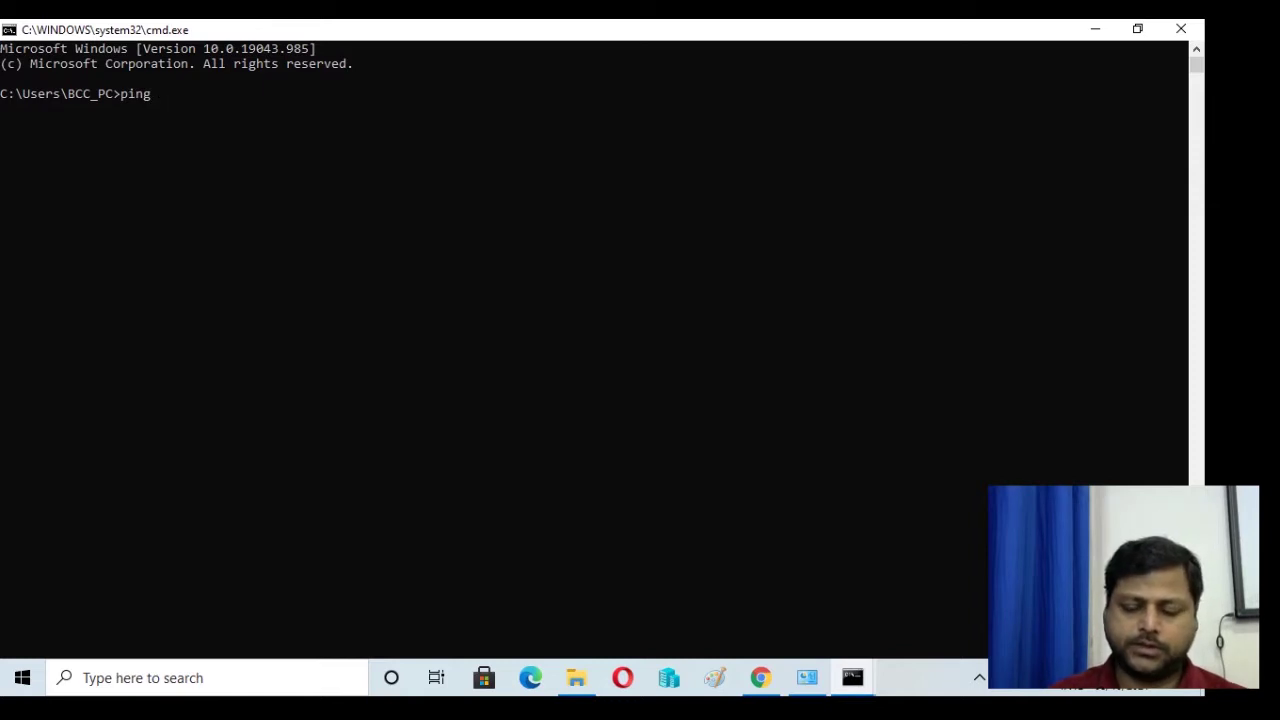
type(" 10.0.0.1")
key("Return")
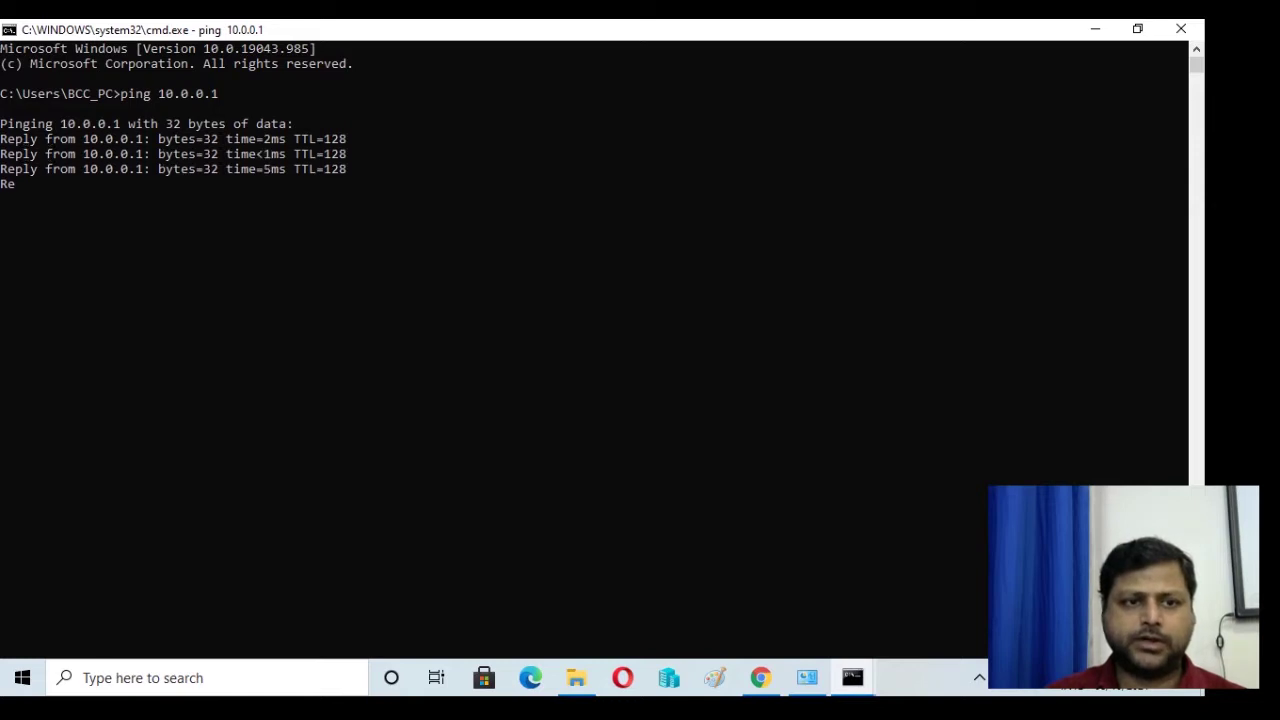
key("Up")
key("BackSpace")
type("2")
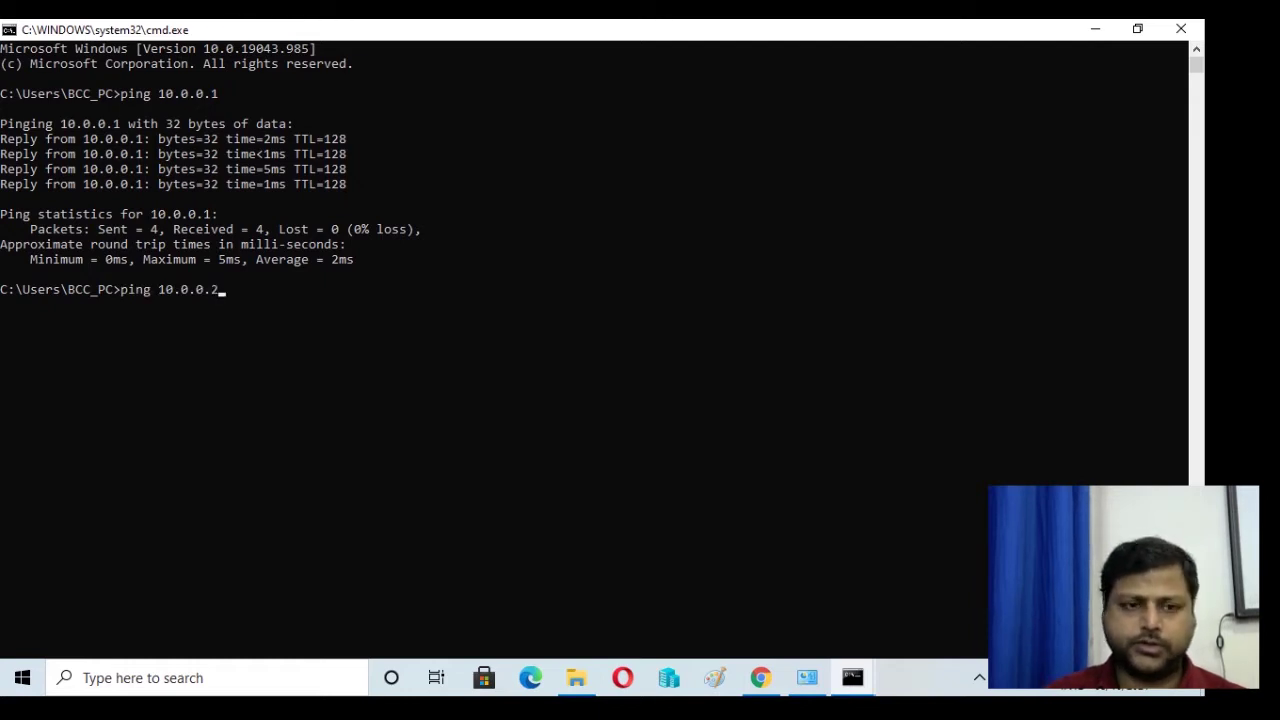
key("Return")
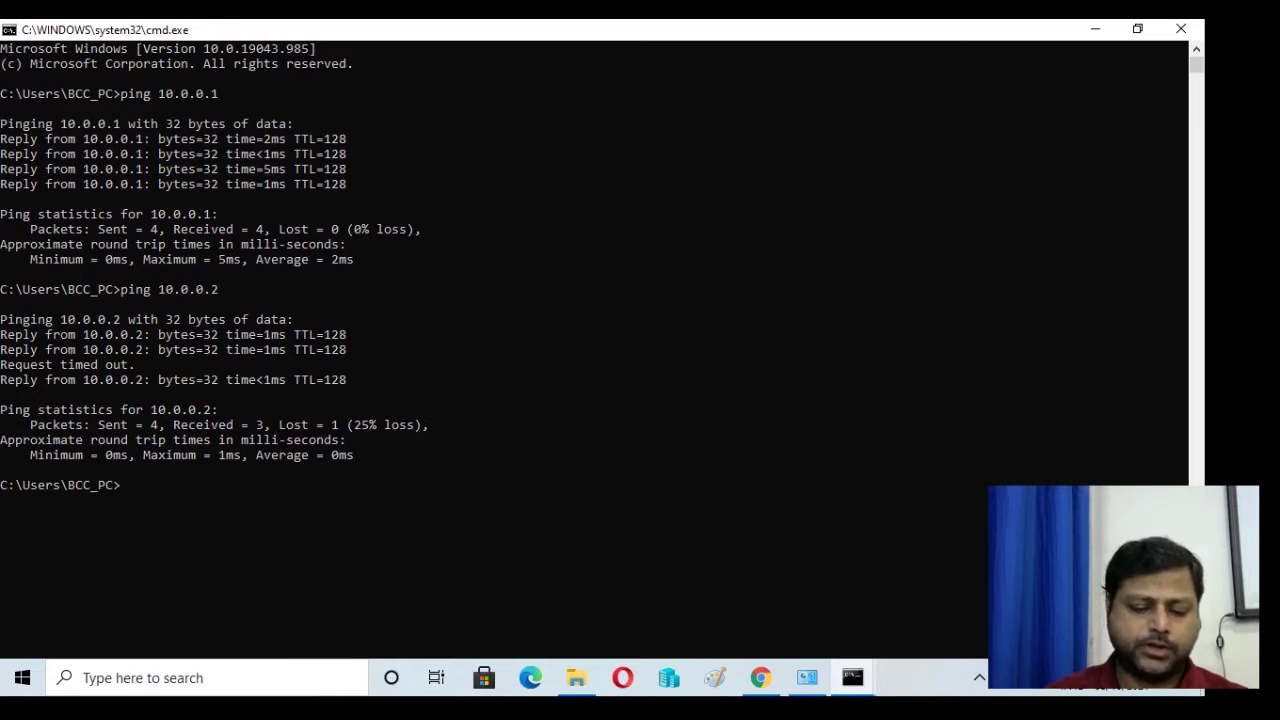
type("mstsc")
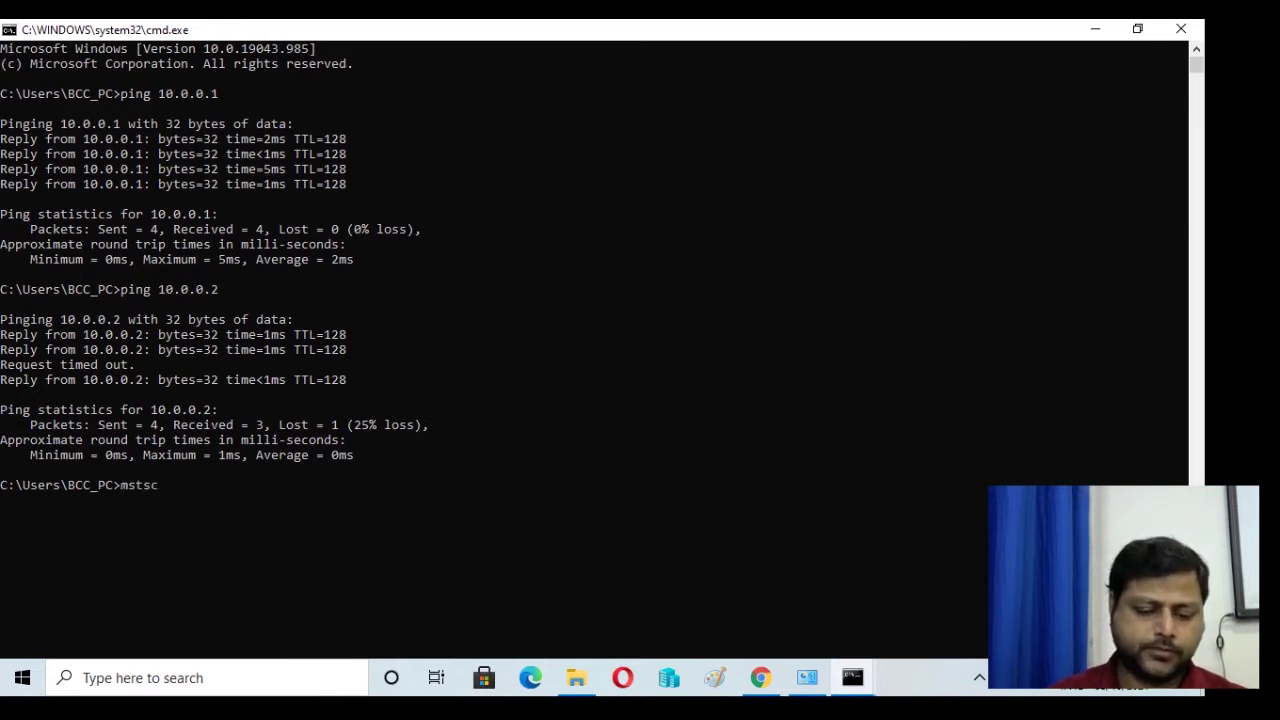
type(" /v:")
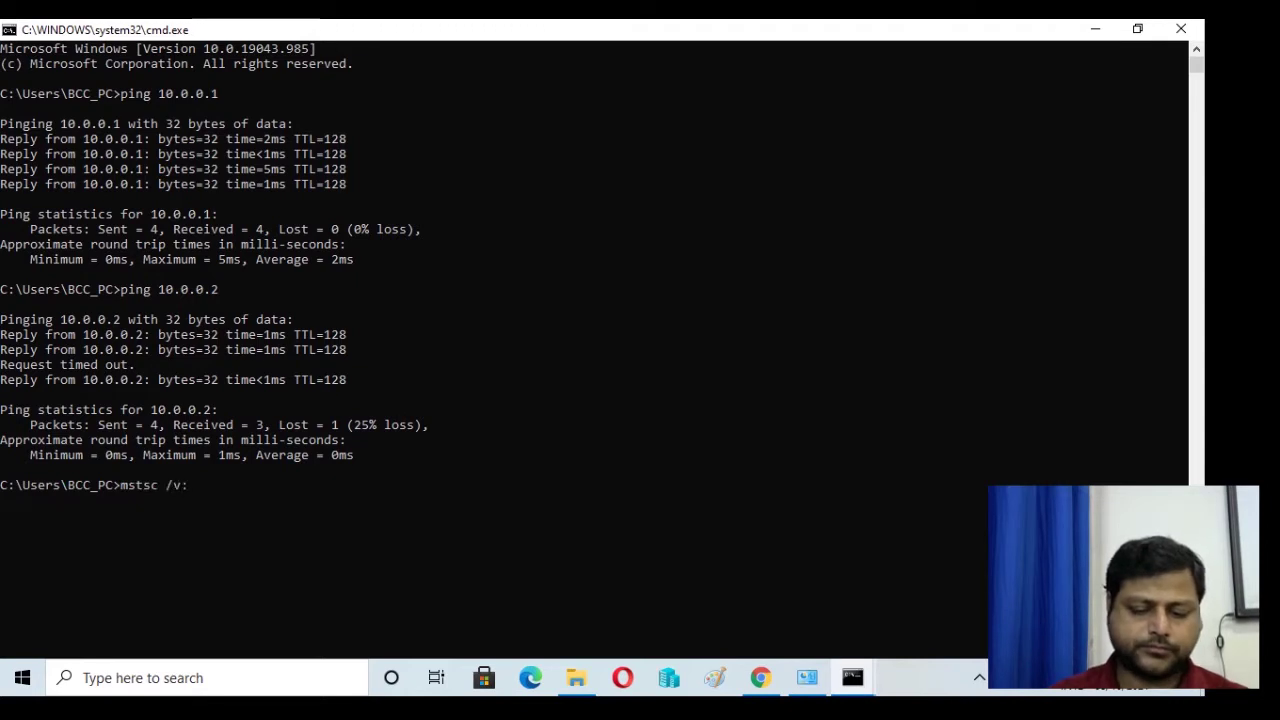
type("10.0.0.2")
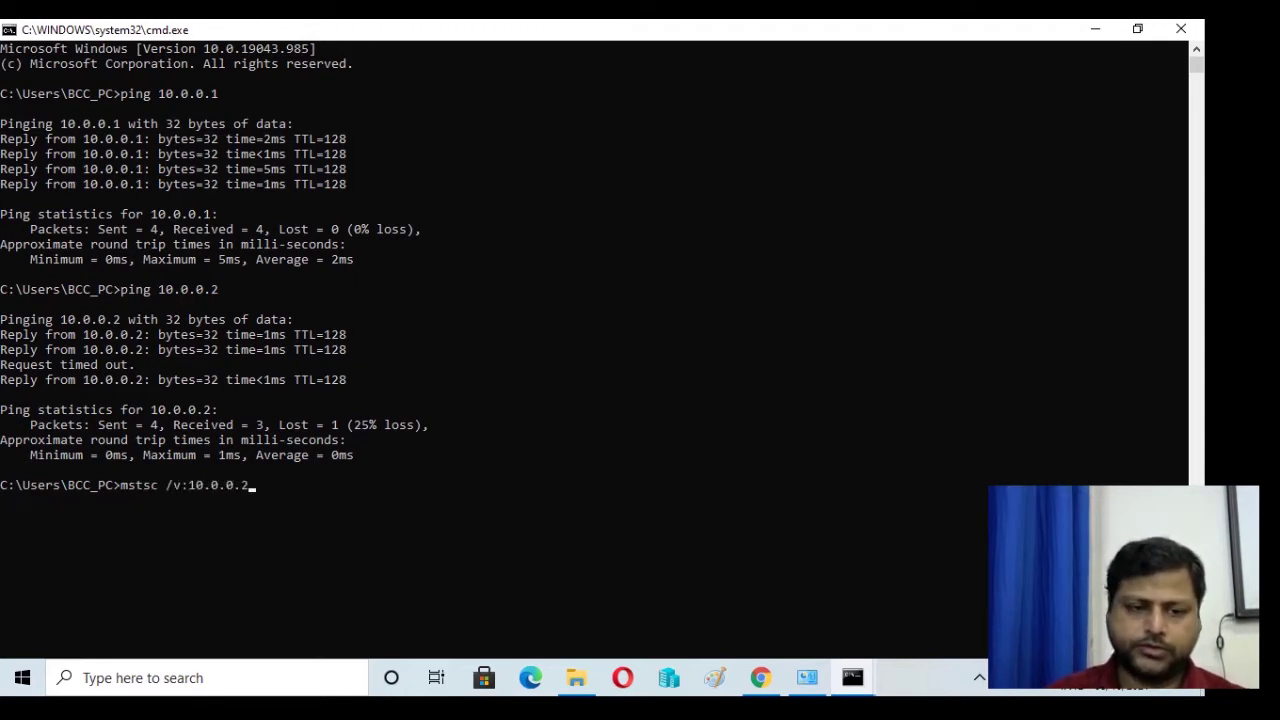
key("Return")
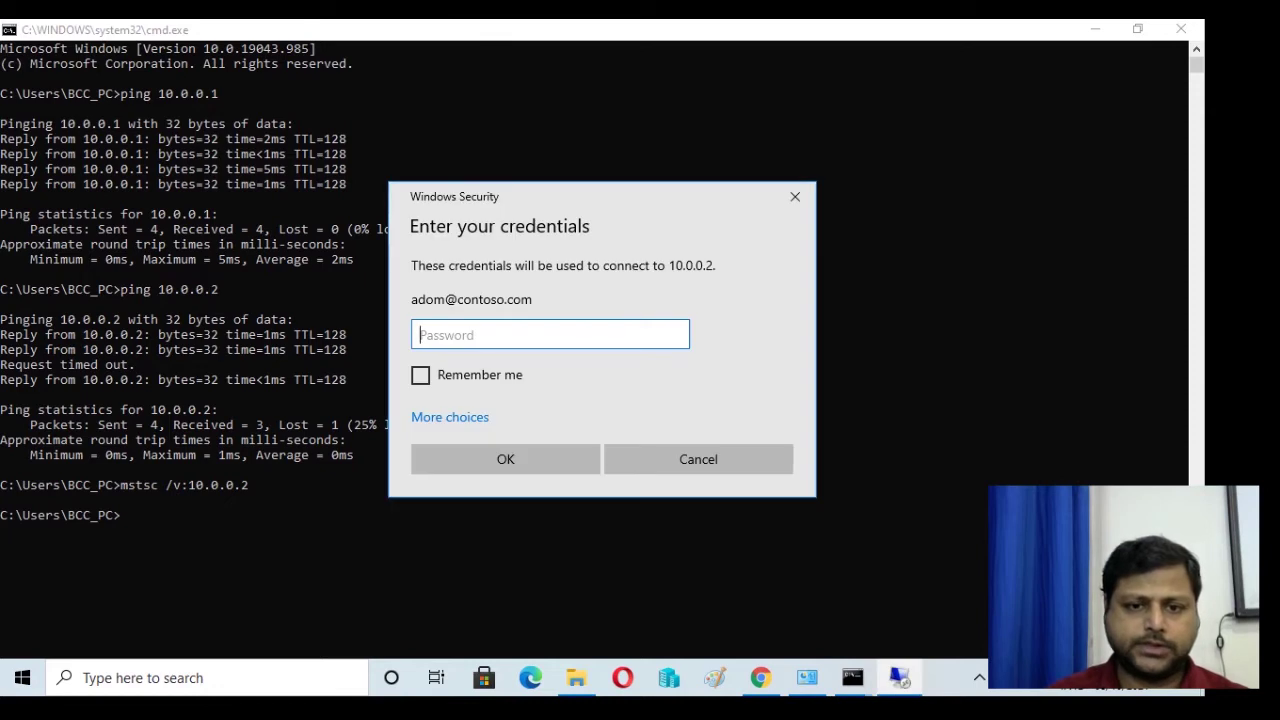
- Enter the account password and accept the certificate warning to open the 10.0.0.2 session
type("••••••••")
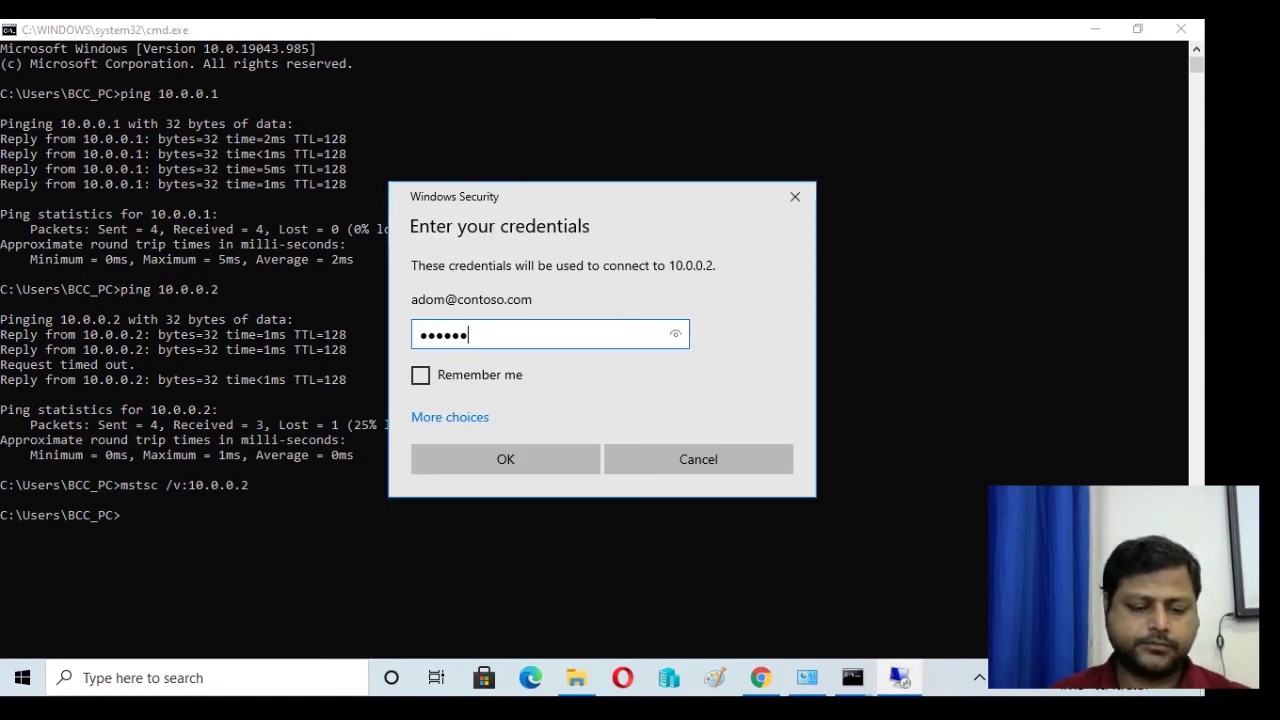
key("Return")
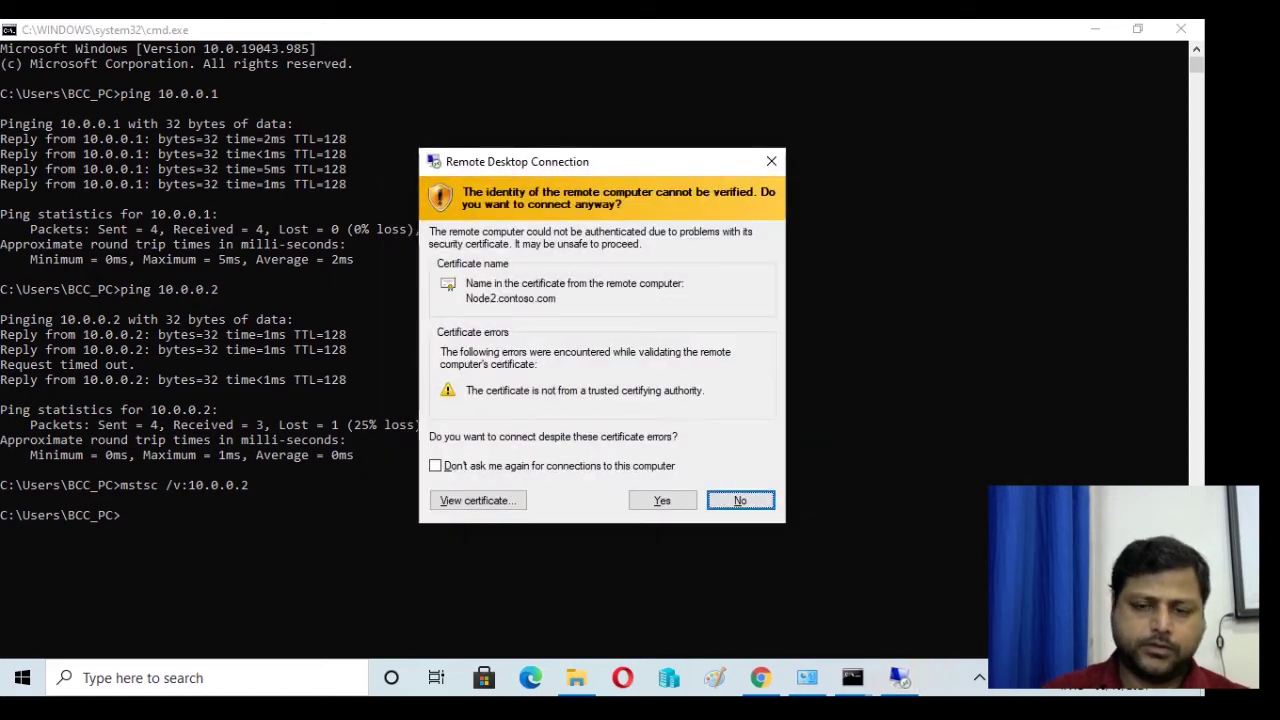
key("Left")
key("Return")
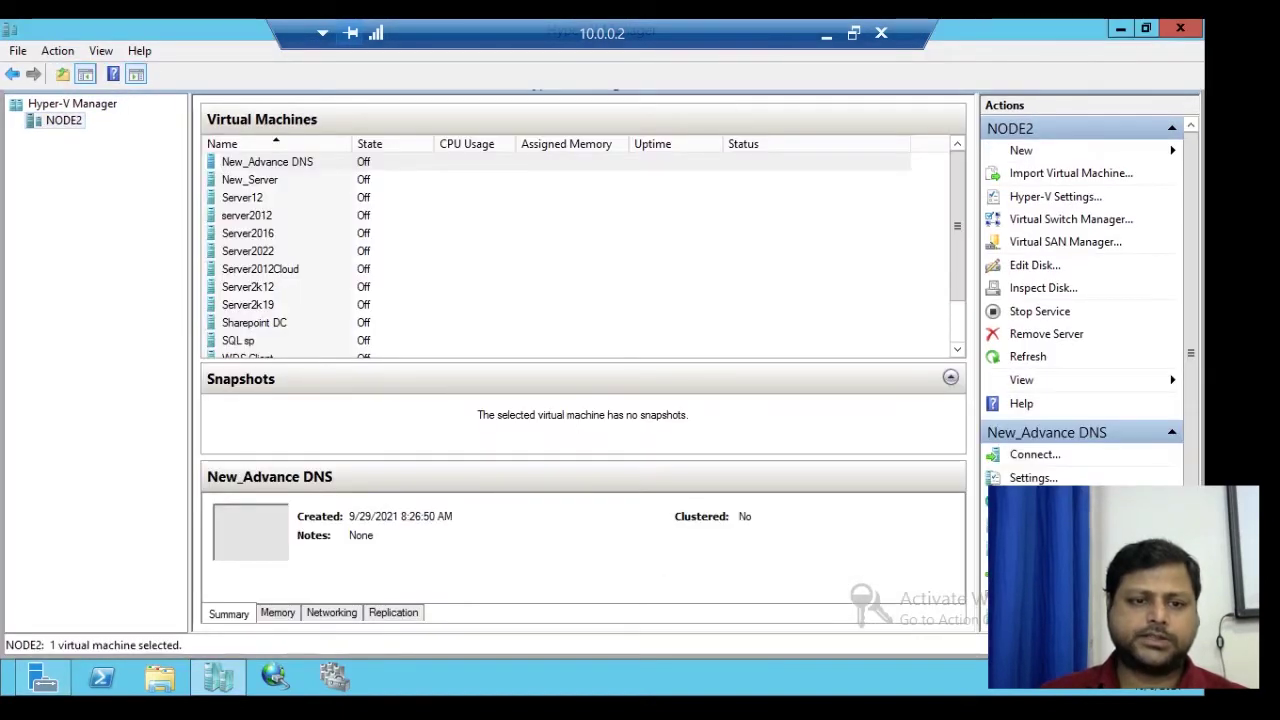
- Start the Server2012Cloud virtual machine and open a connection window to it
left_click(260, 269)
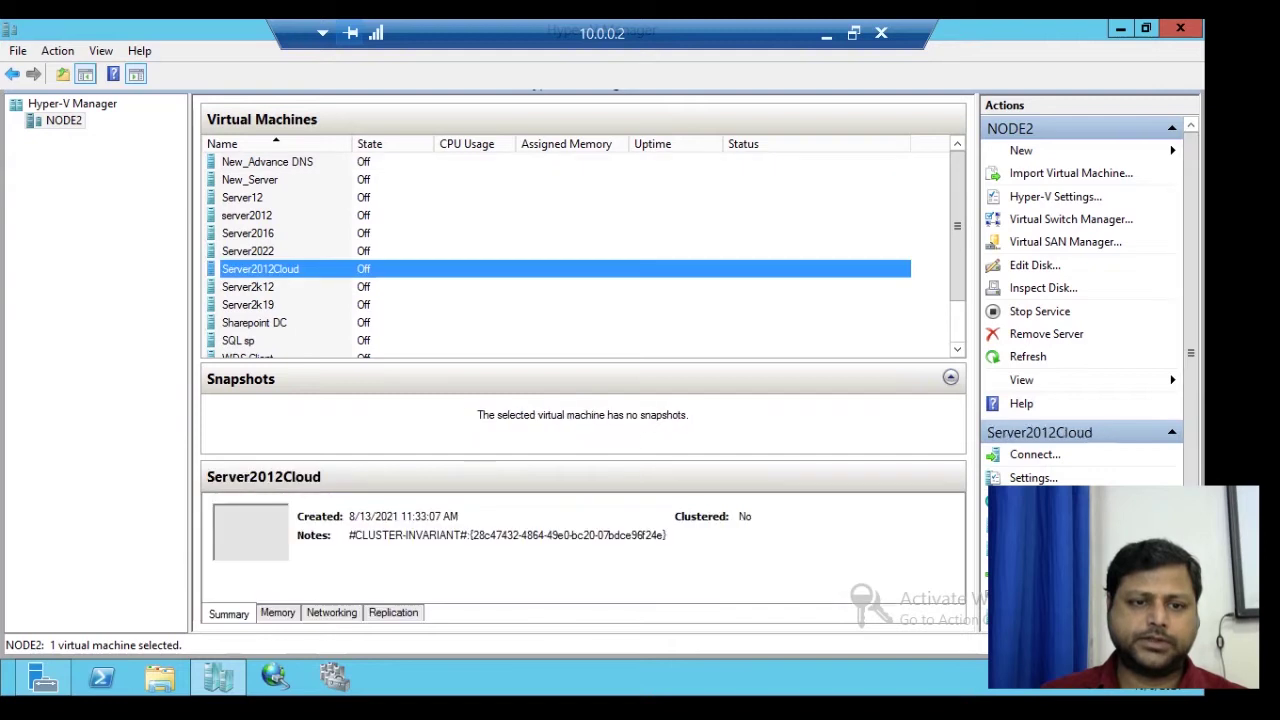
right_click(327, 268)
key("Down")
key("Down")
key("Return")
right_click(400, 270)
key("Escape")
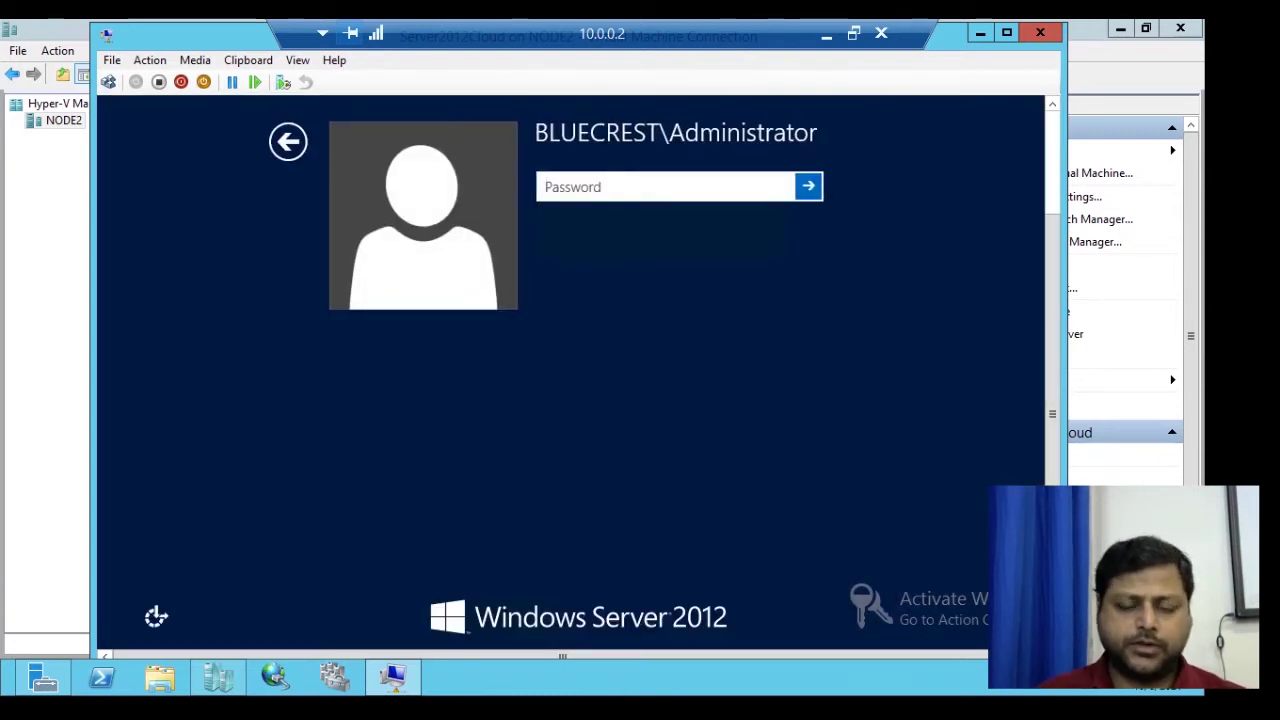
- Sign in as Administrator, dismissing the incorrect-password message and re-entering the account password
type("P@ssw0rd")
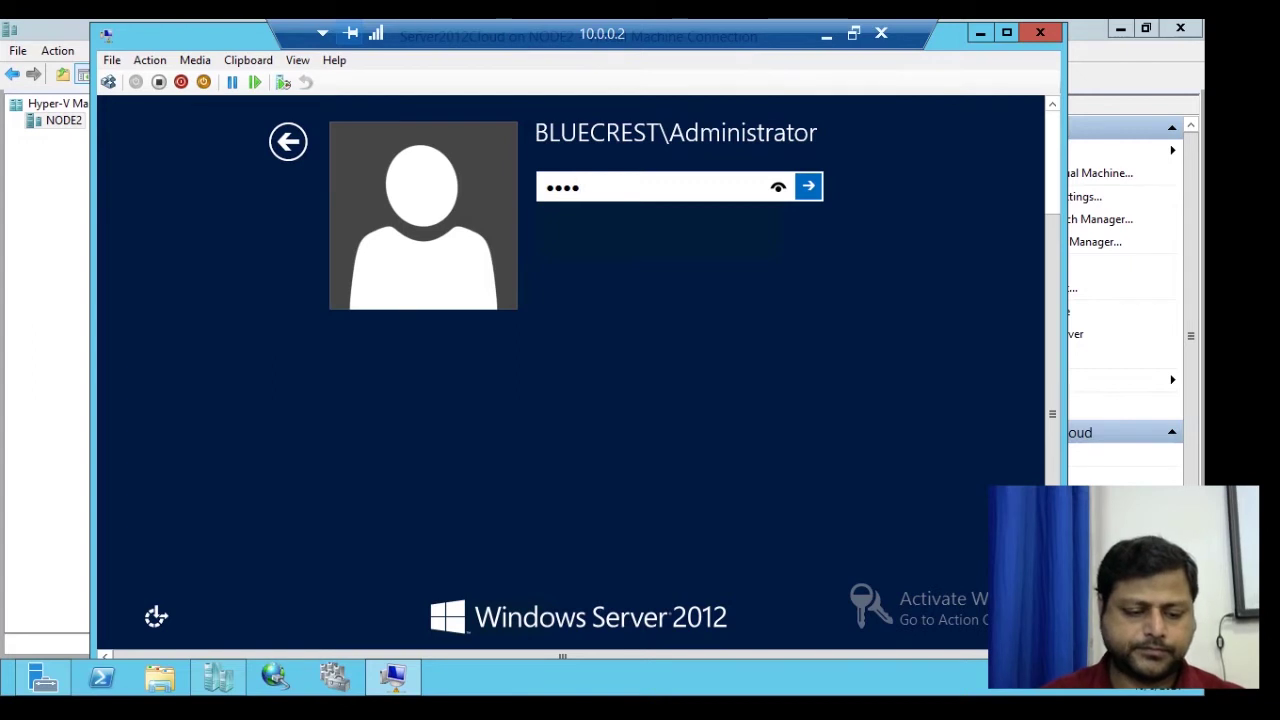
key("Return")
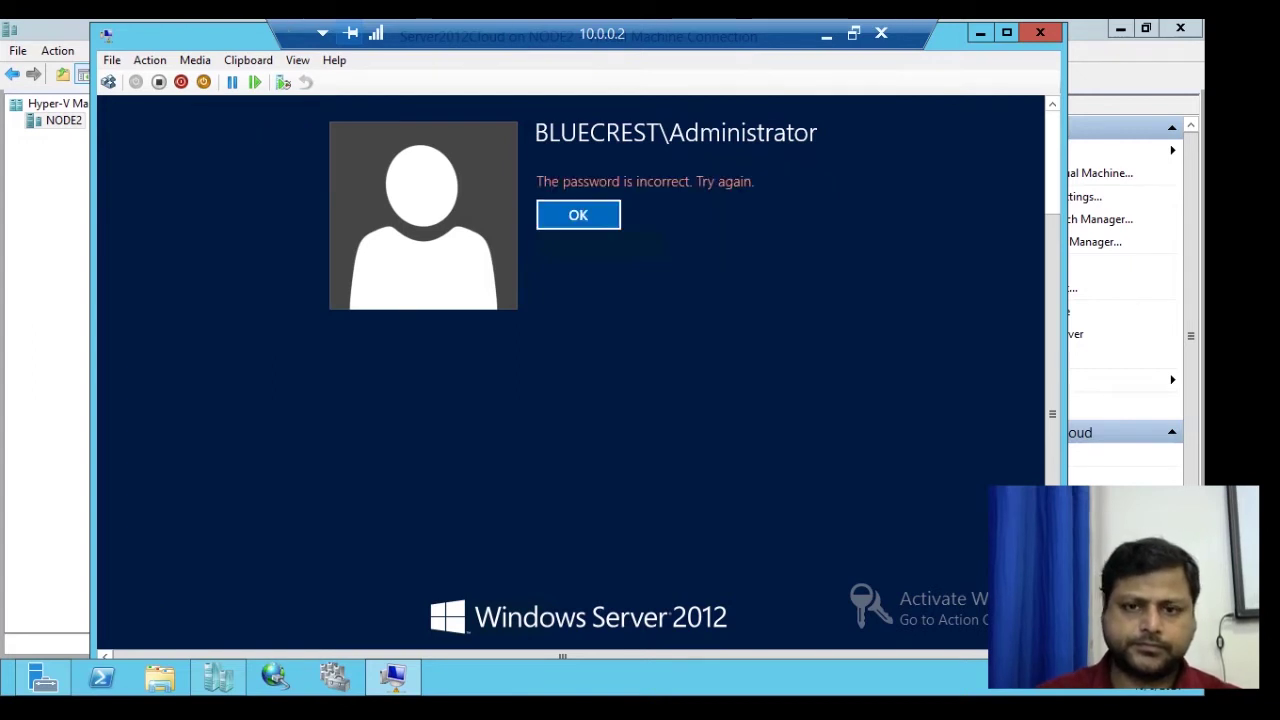
key("Return")
type("P@ssw0rd")
key("Return")
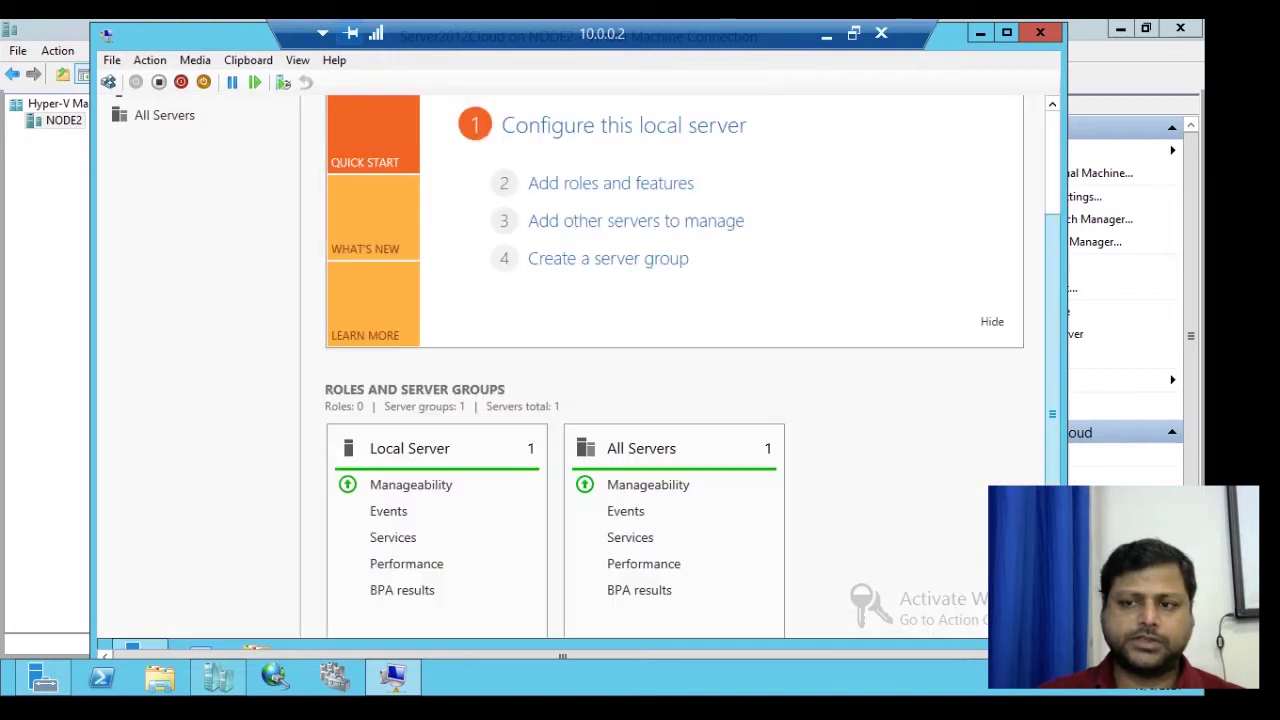
- View the drives C:, E: and F: under Computer in File Explorer, then return to Server Manager
left_click(256, 630)
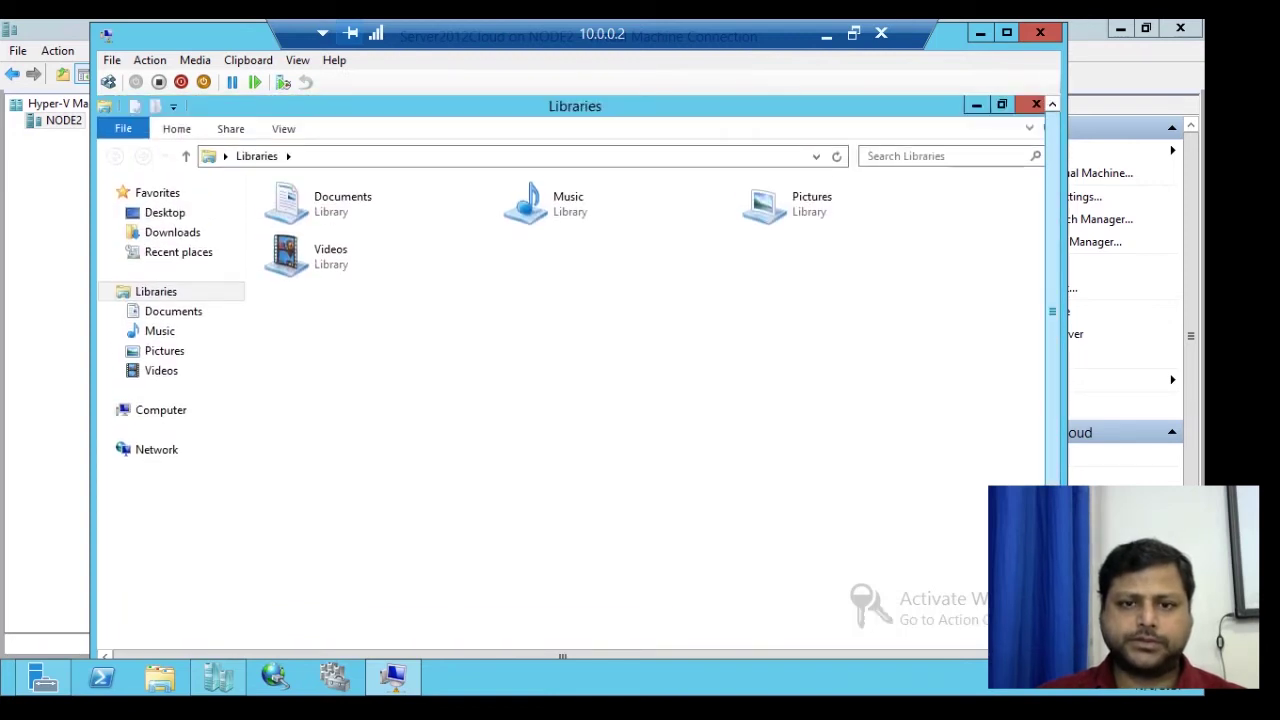
left_click(160, 410)
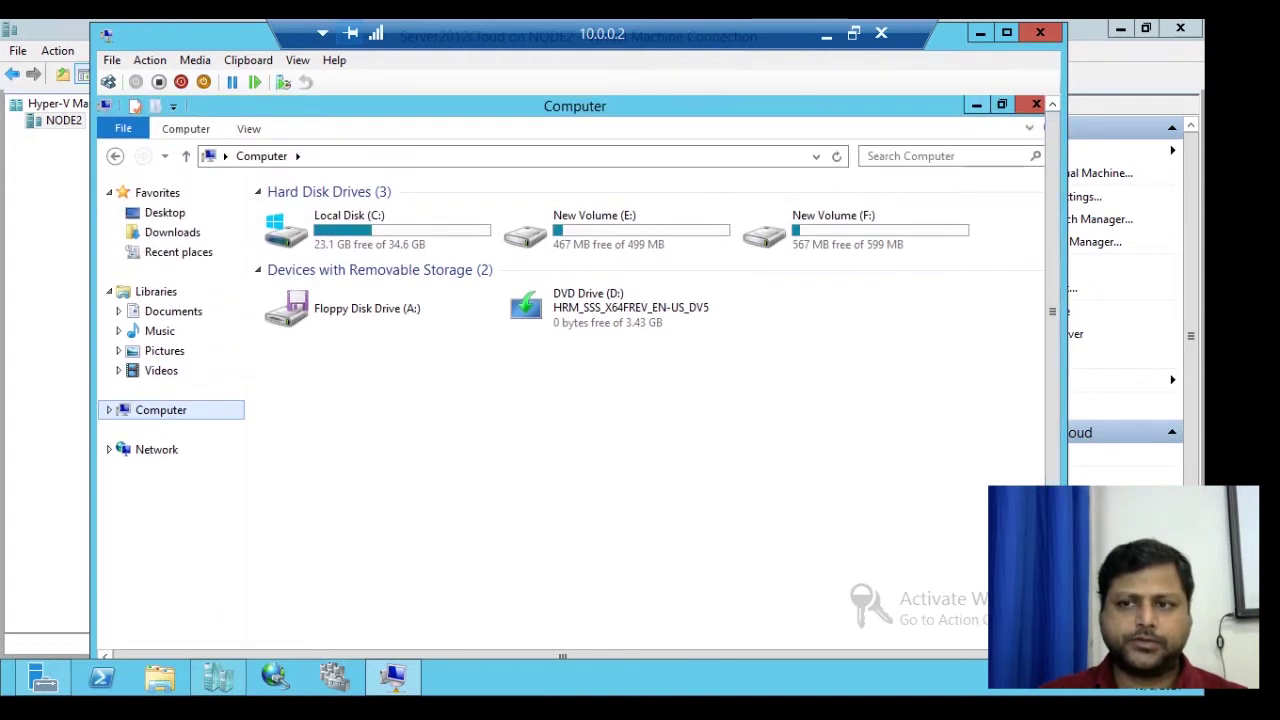
mouse_move(140, 630)
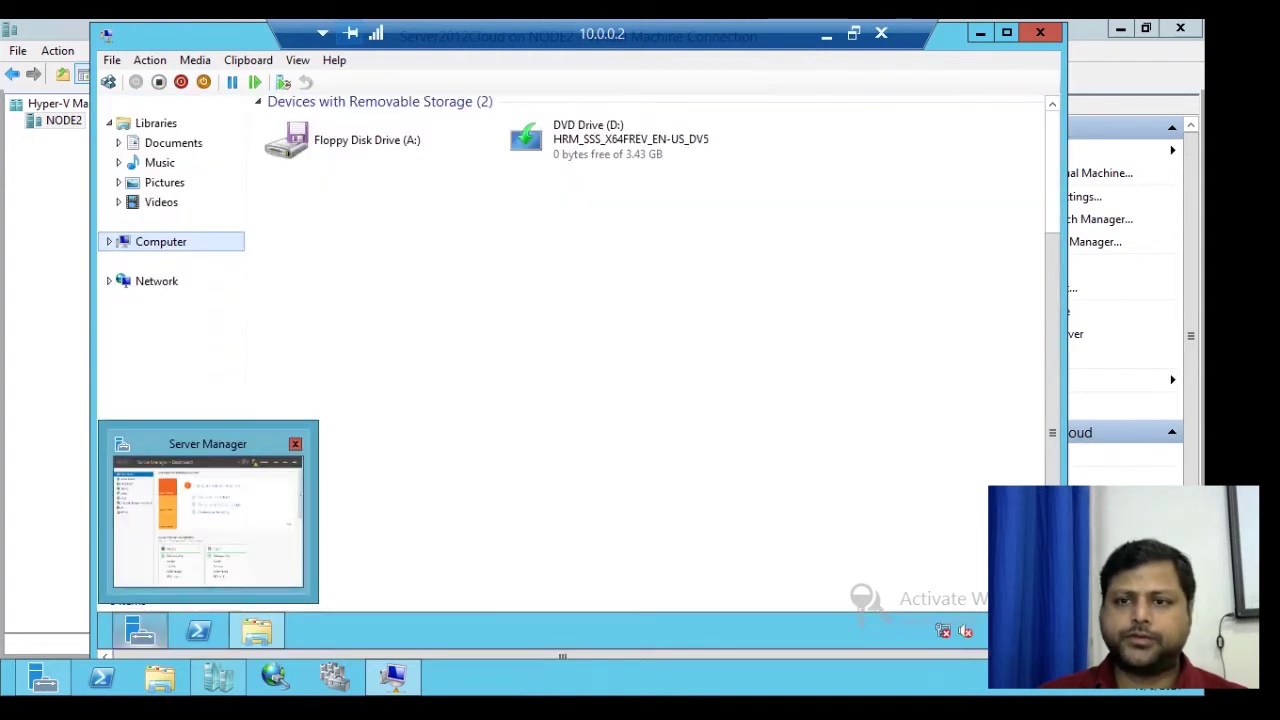
left_click(140, 630)
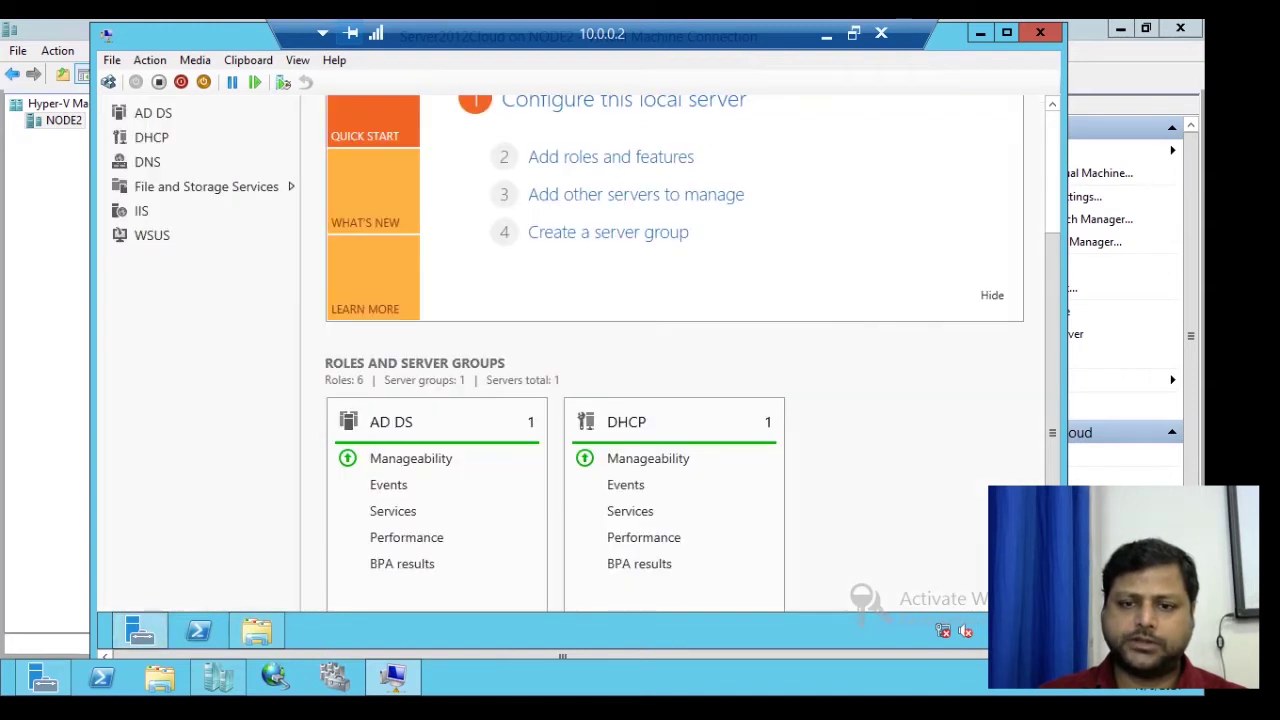
- Launch Computer Management from Server Manager's Tools menu and select Storage > Disk Management
left_click(922, 147)
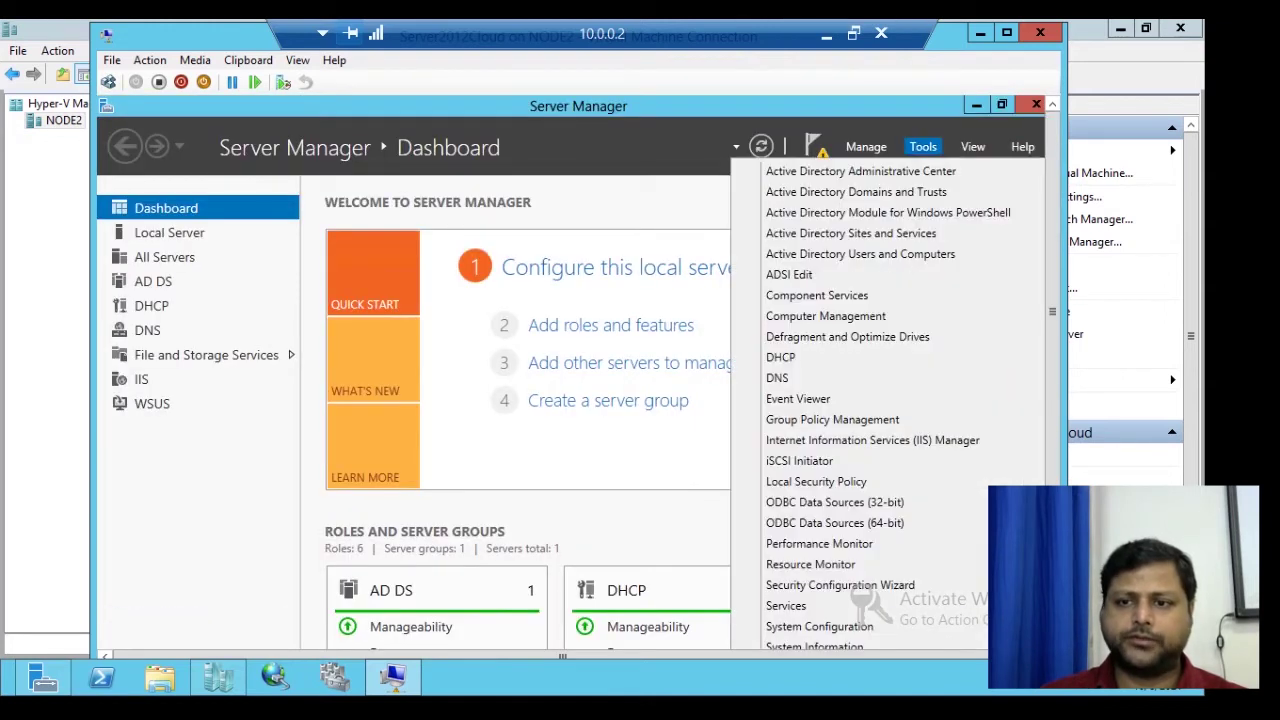
left_click(825, 316)
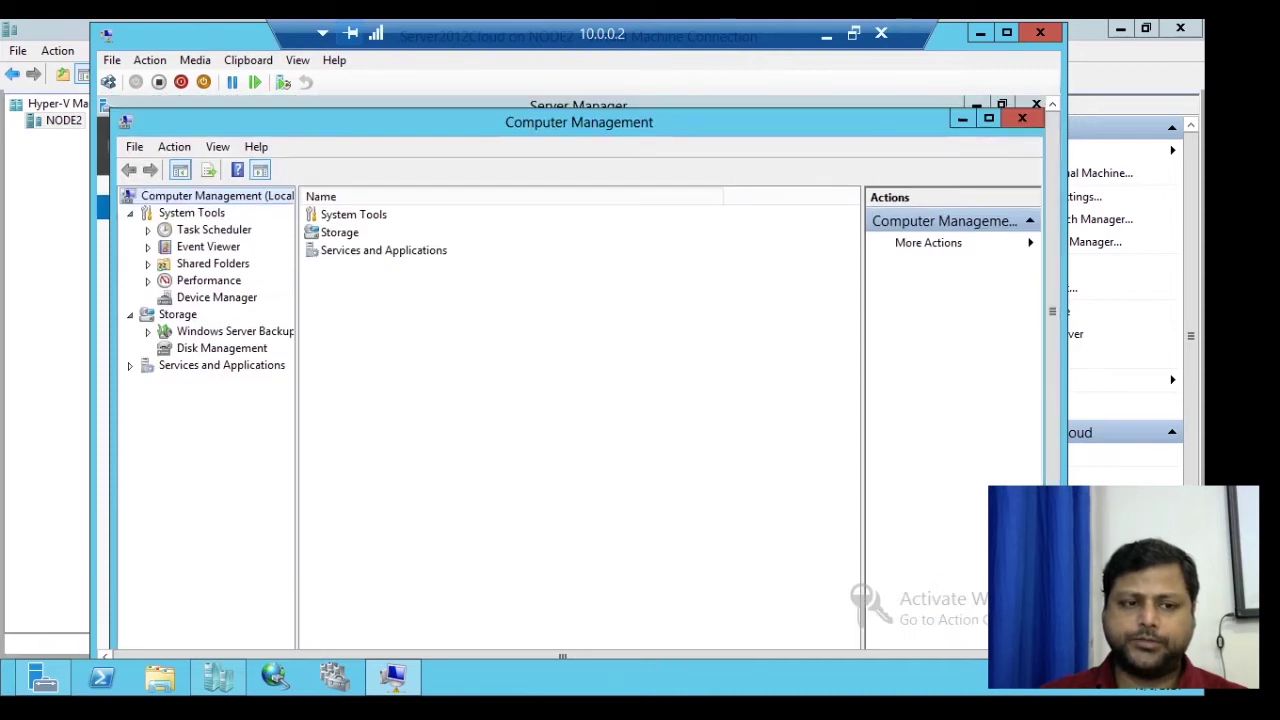
left_click(221, 348)
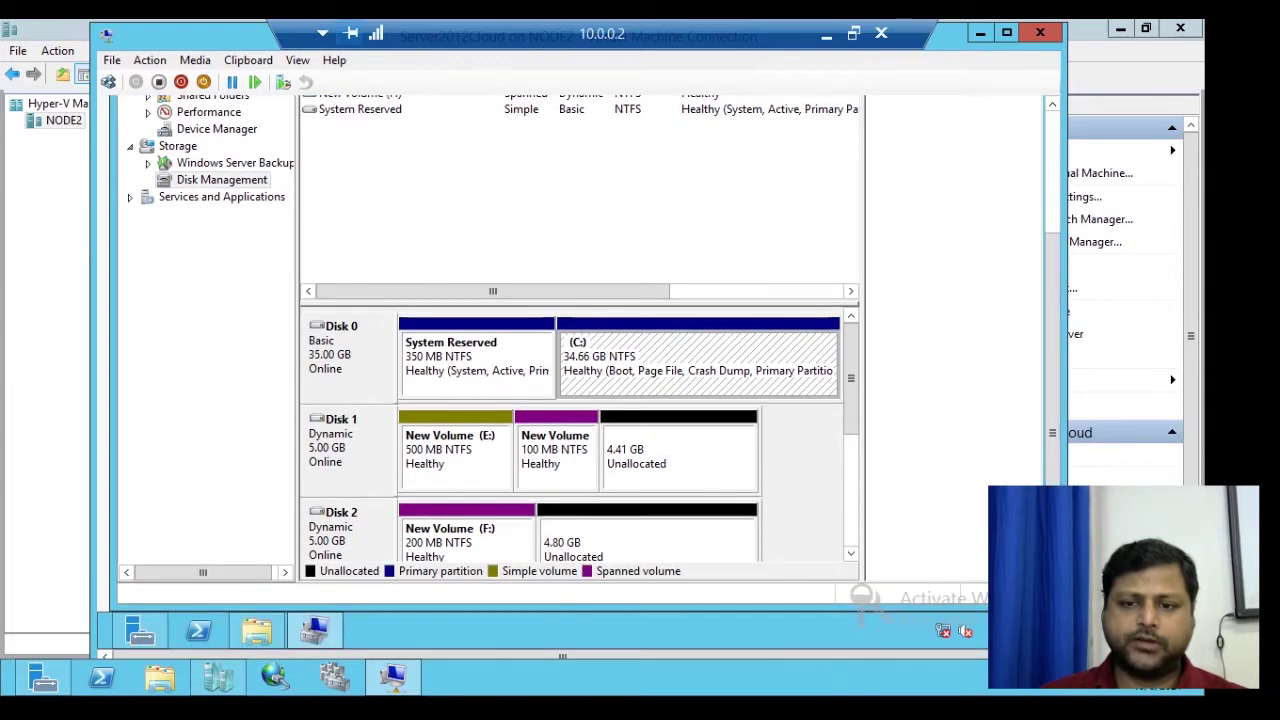
- Scroll through the disk map, then bring up the options for Disk 1's 4.41 GB unallocated space
scroll(578, 440, "down", 2)
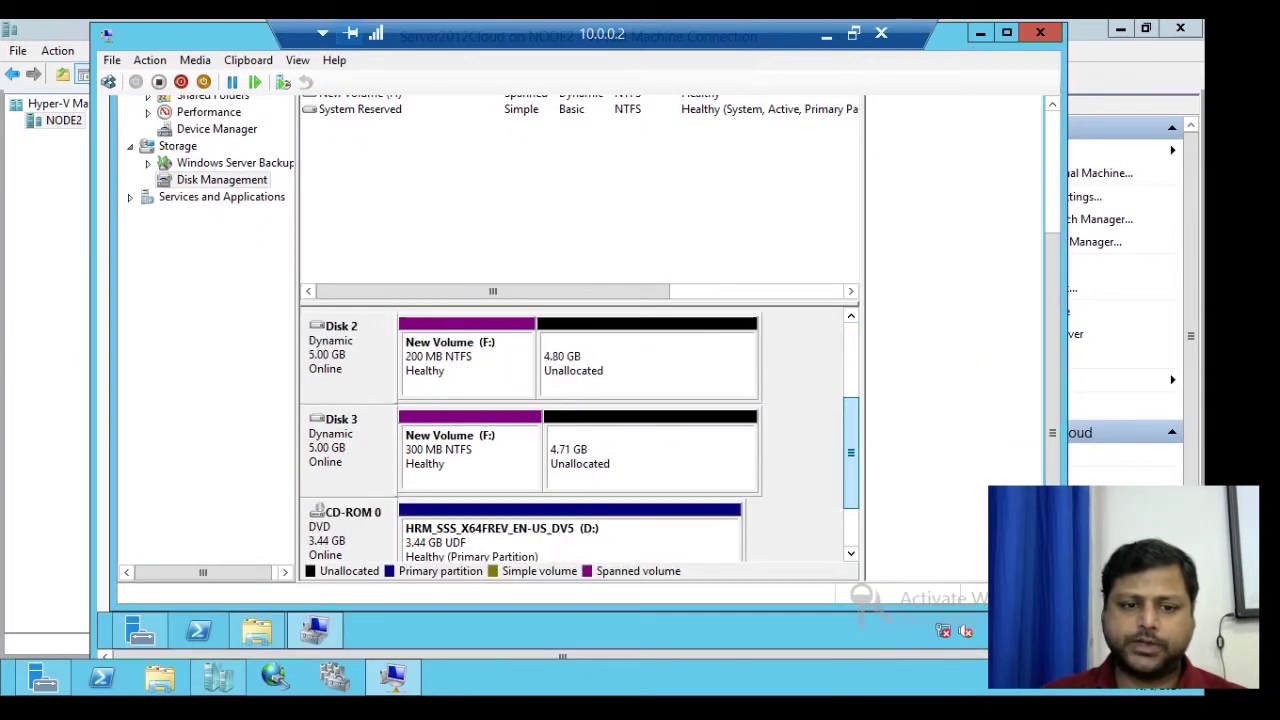
scroll(578, 440, "up", 1)
scroll(578, 440, "up", 1)
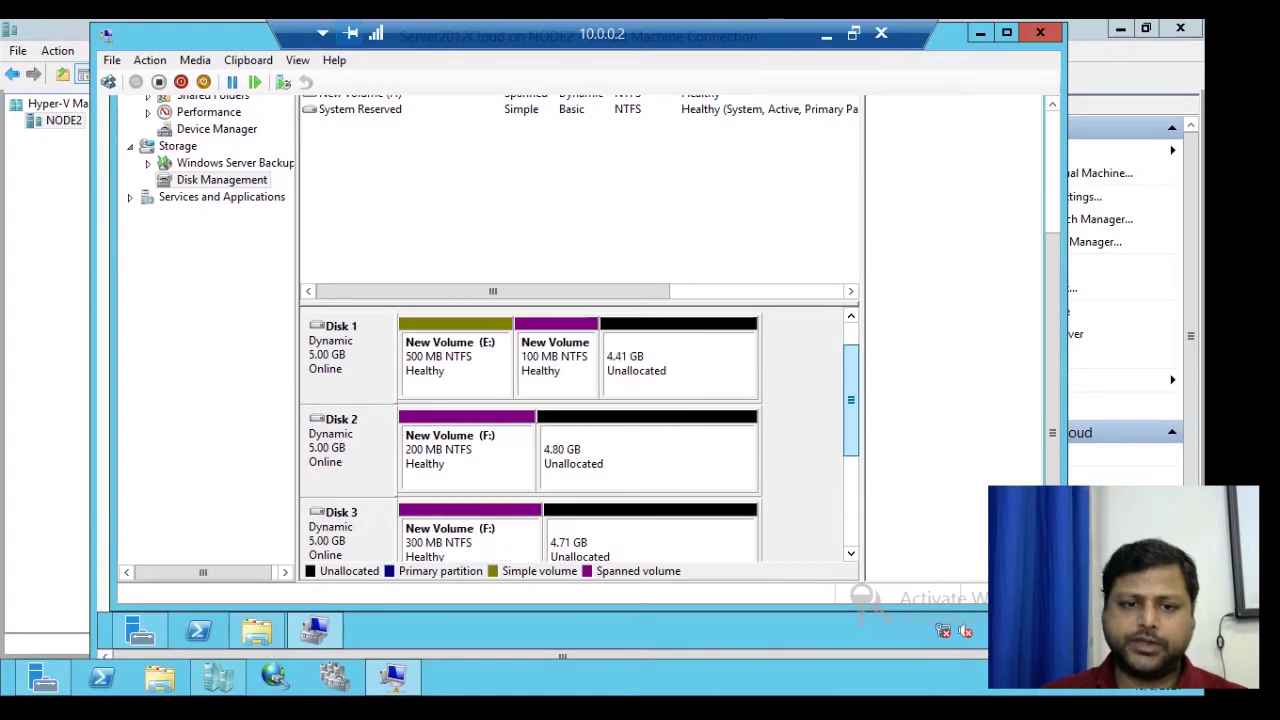
scroll(578, 440, "up", 1)
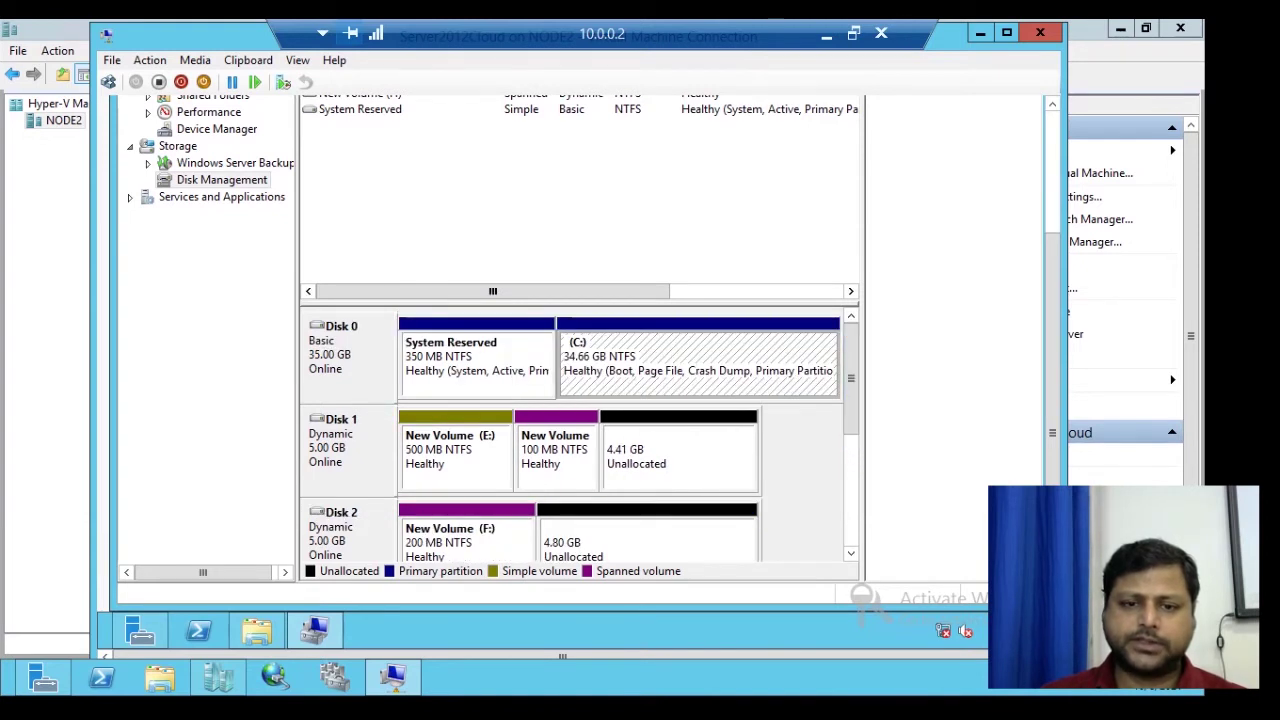
scroll(578, 440, "down", 2)
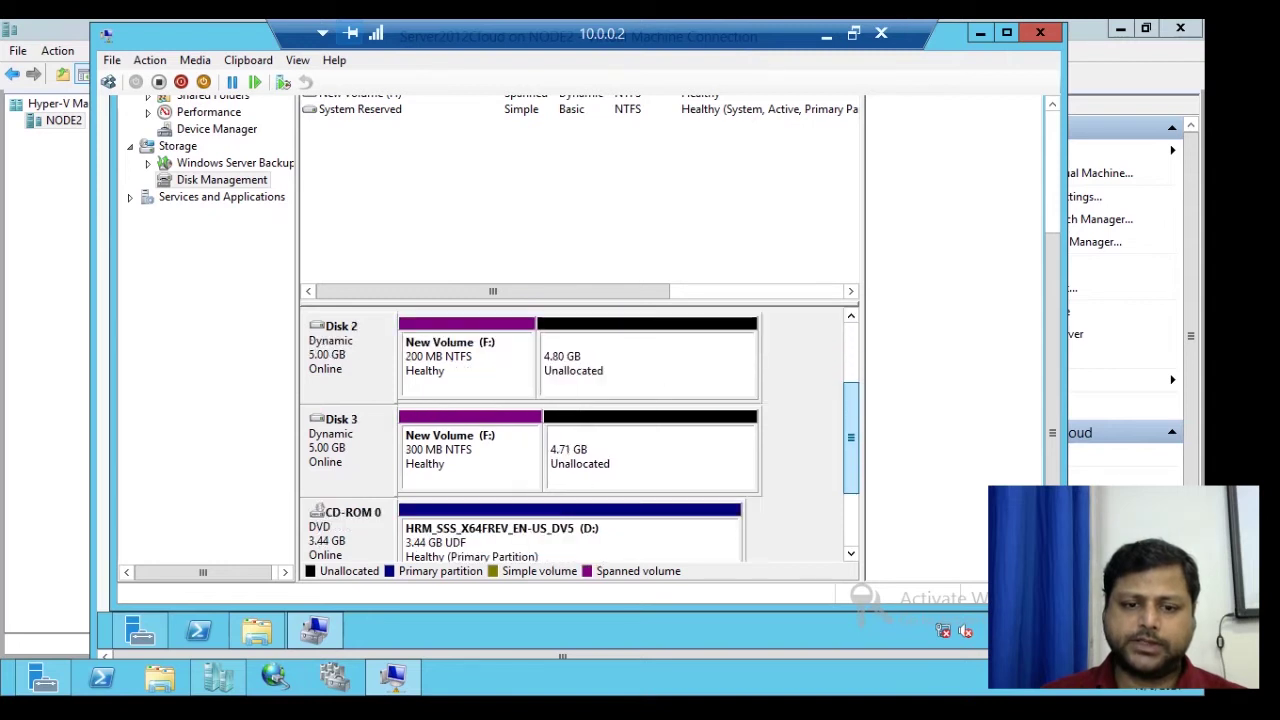
scroll(578, 440, "up", 1)
scroll(578, 440, "up", 1)
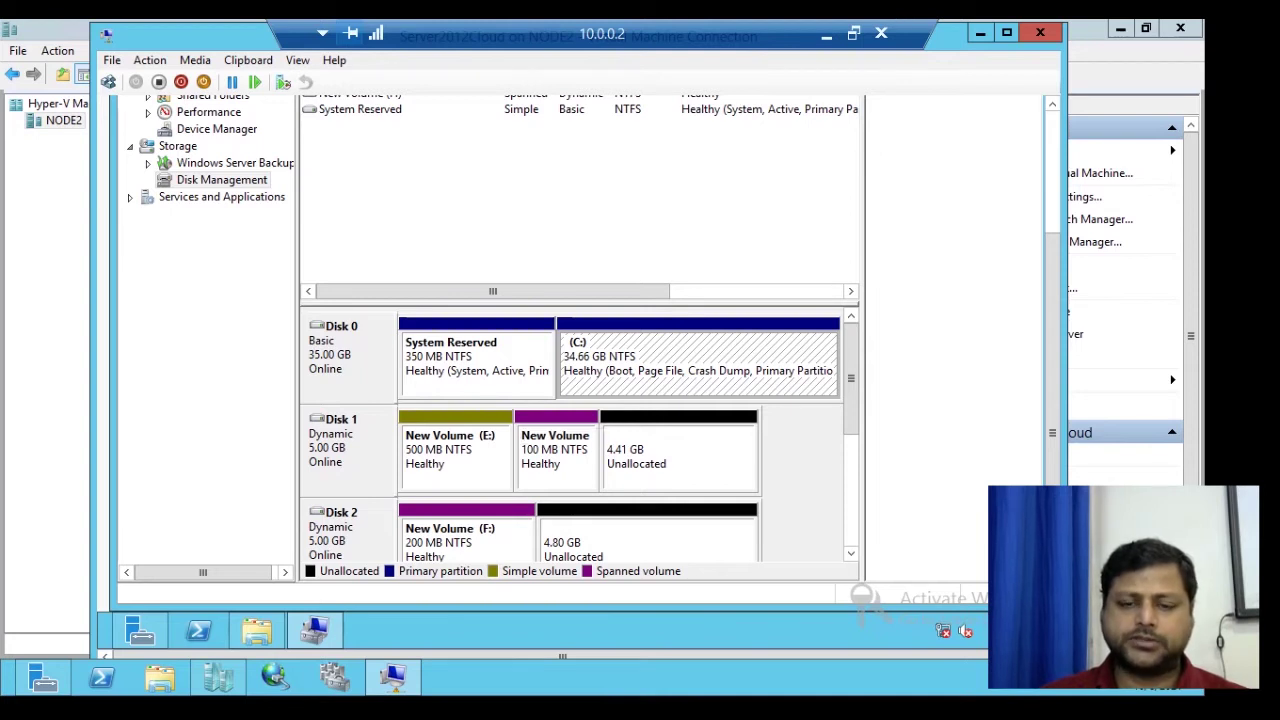
right_click(622, 438)
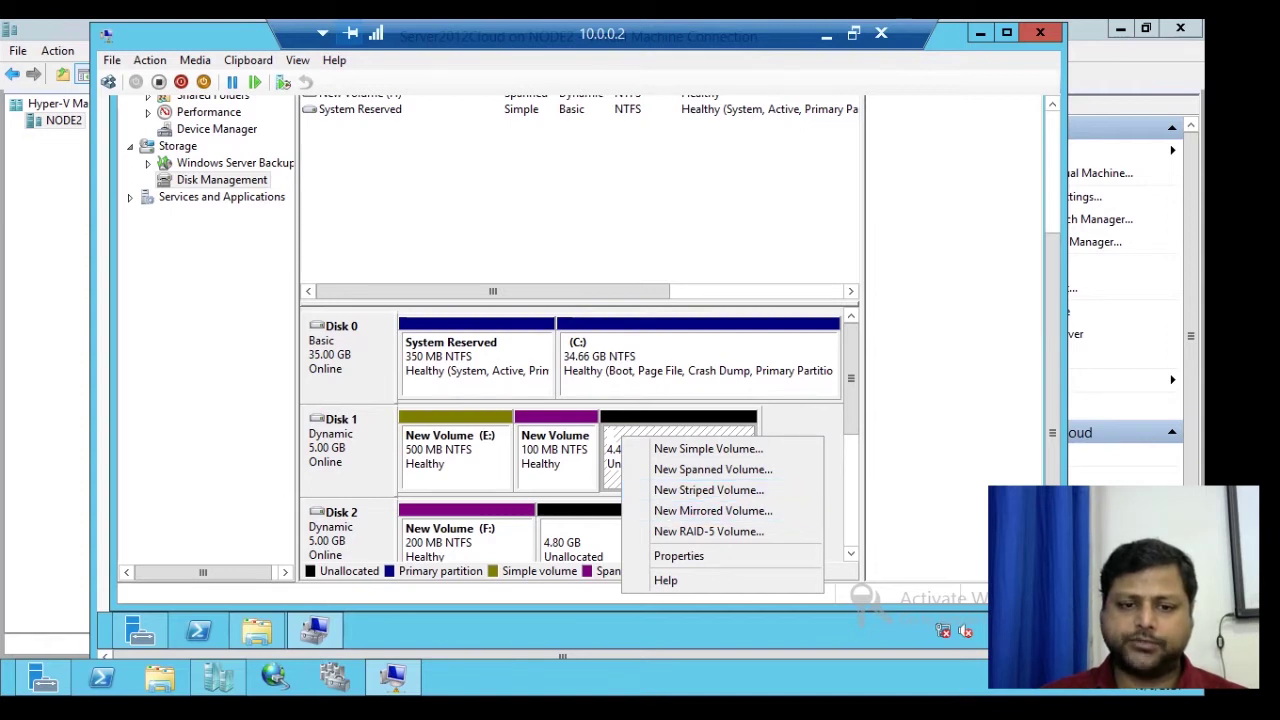
- Choose New Mirrored Volume from the context menu of Disk 1's unallocated space
key("Escape")
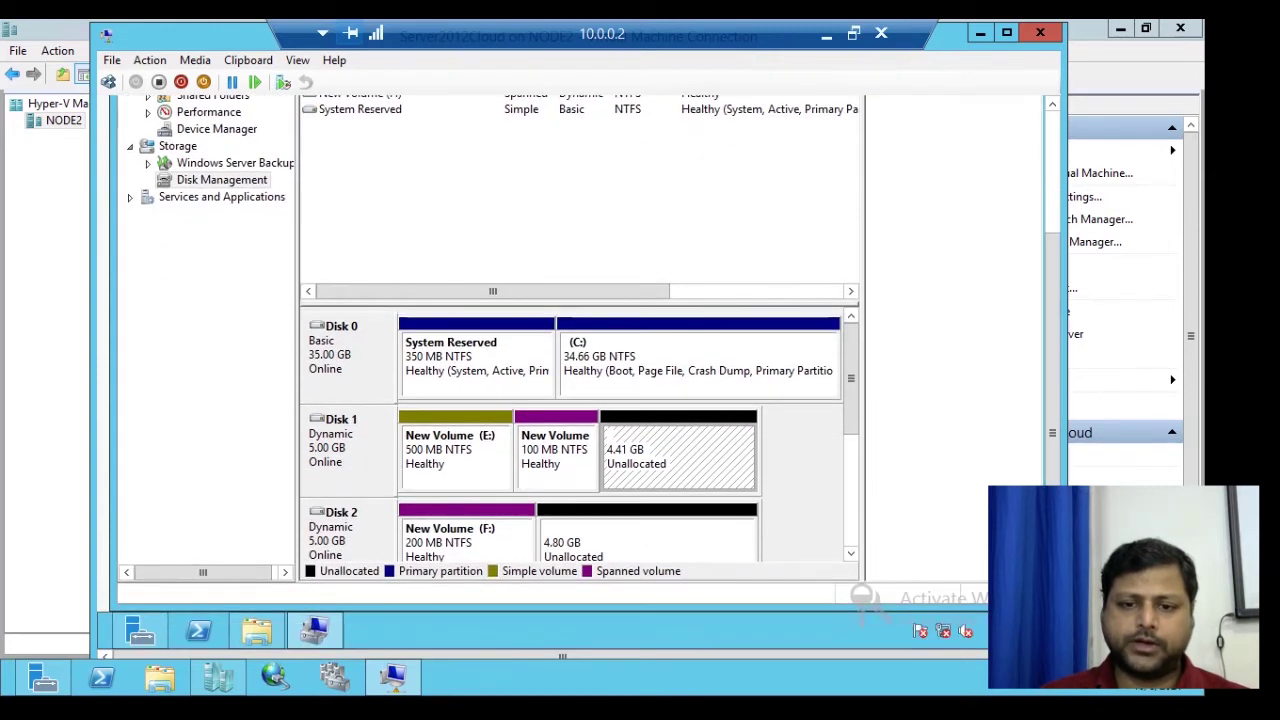
right_click(634, 432)
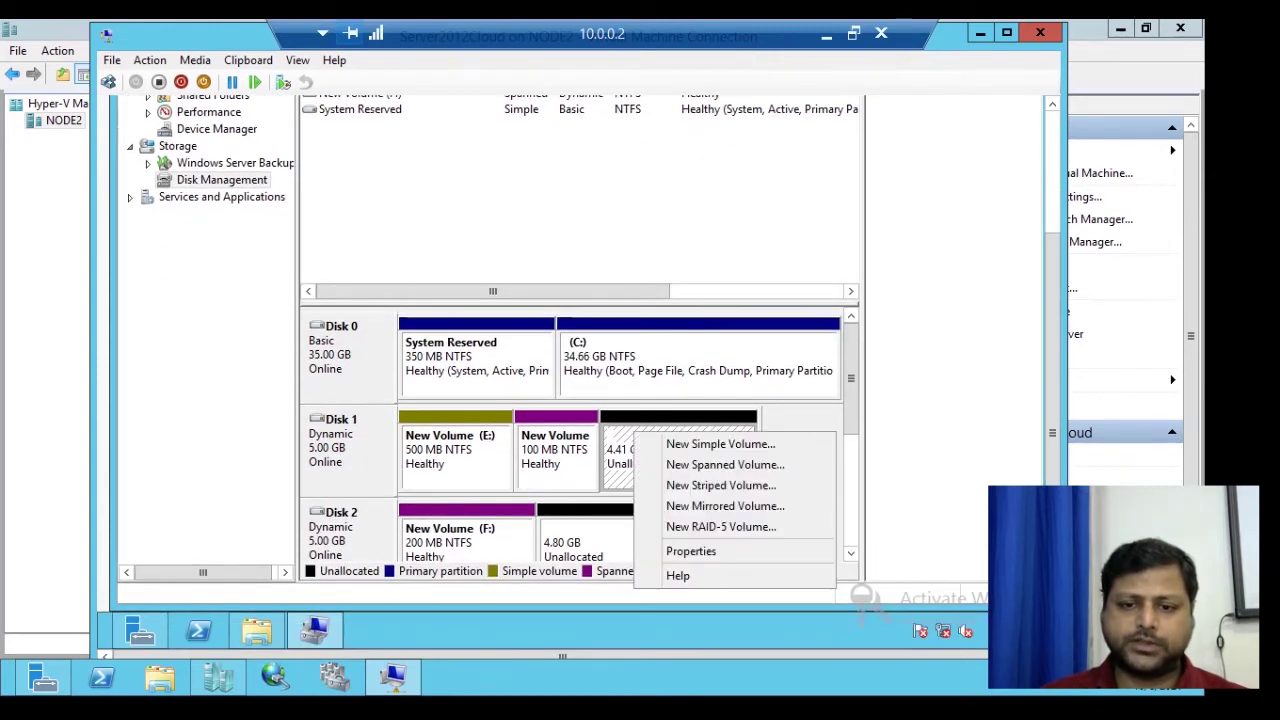
left_click(725, 506)
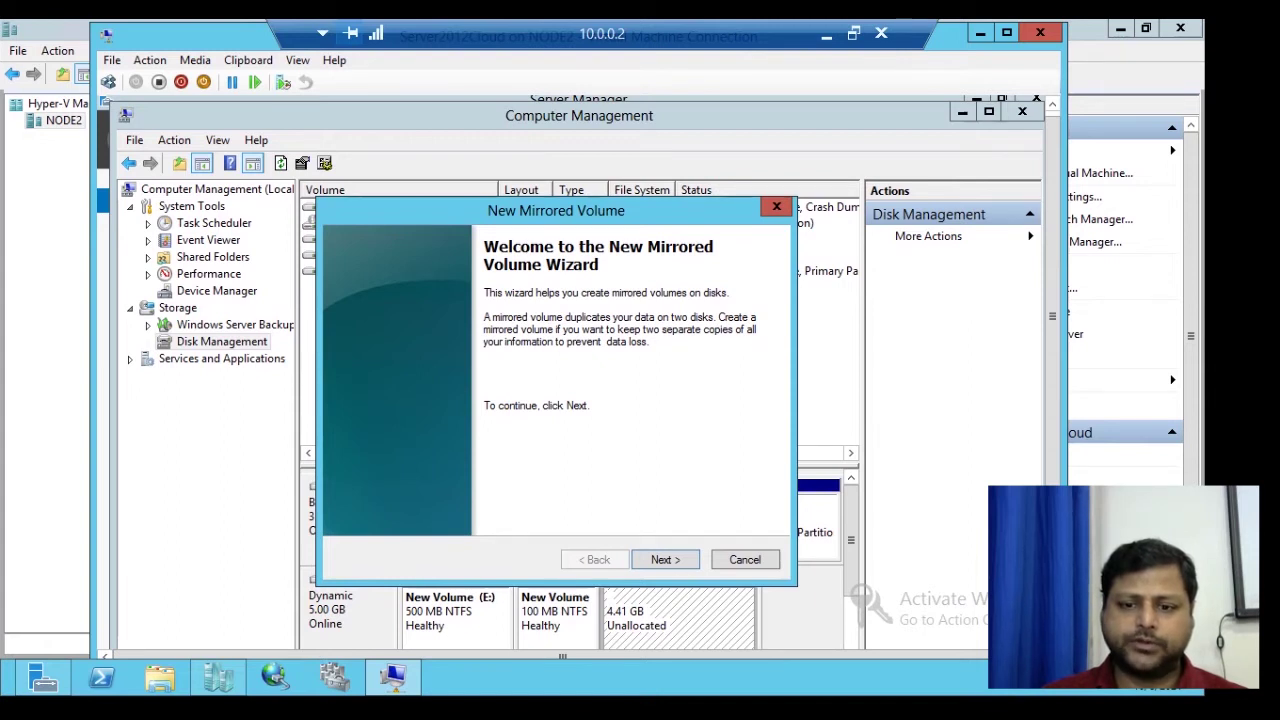
- Add Disk 2 alongside Disk 1 and set 500 MB of space on each disk
key("Return")
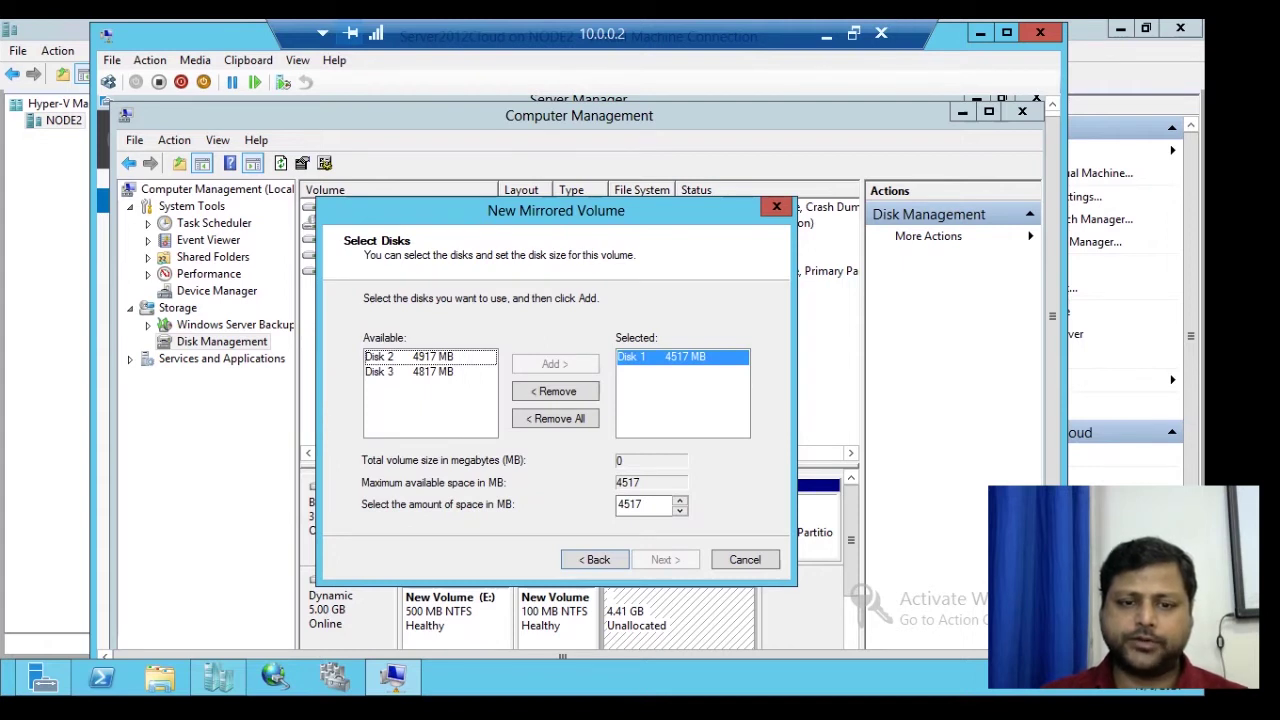
scroll(580, 370, "down", 3)
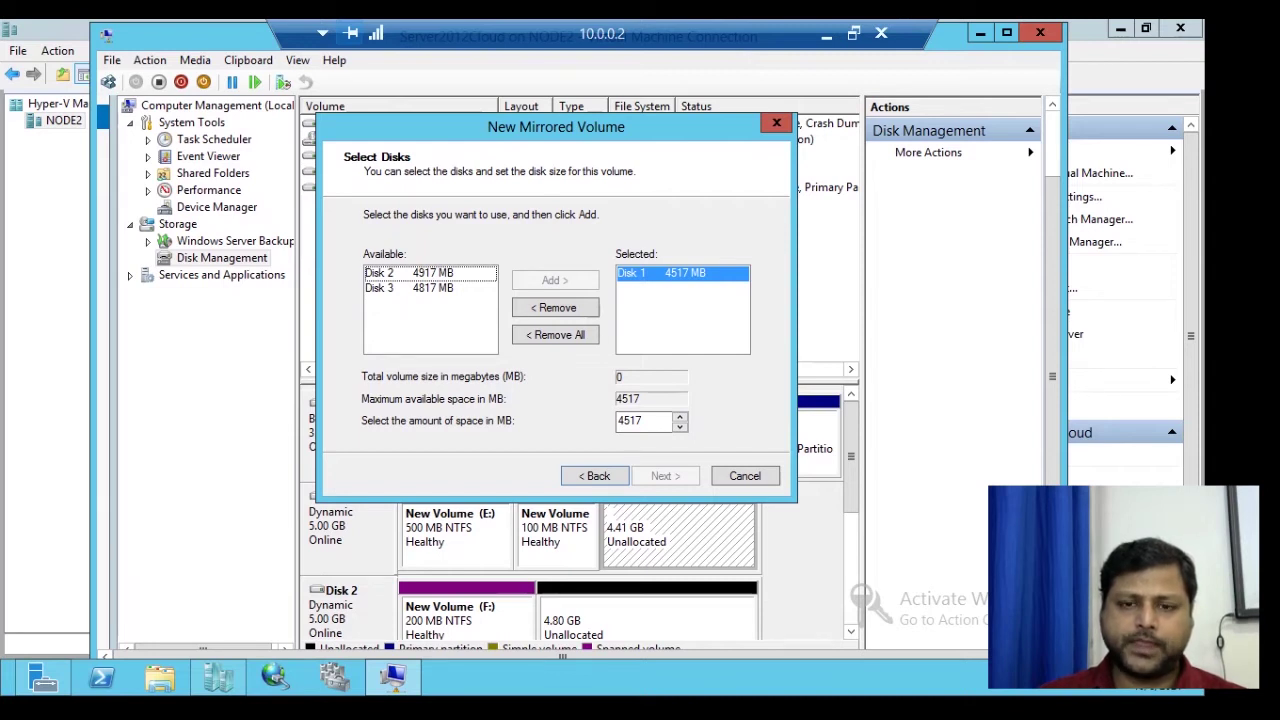
left_click(430, 272)
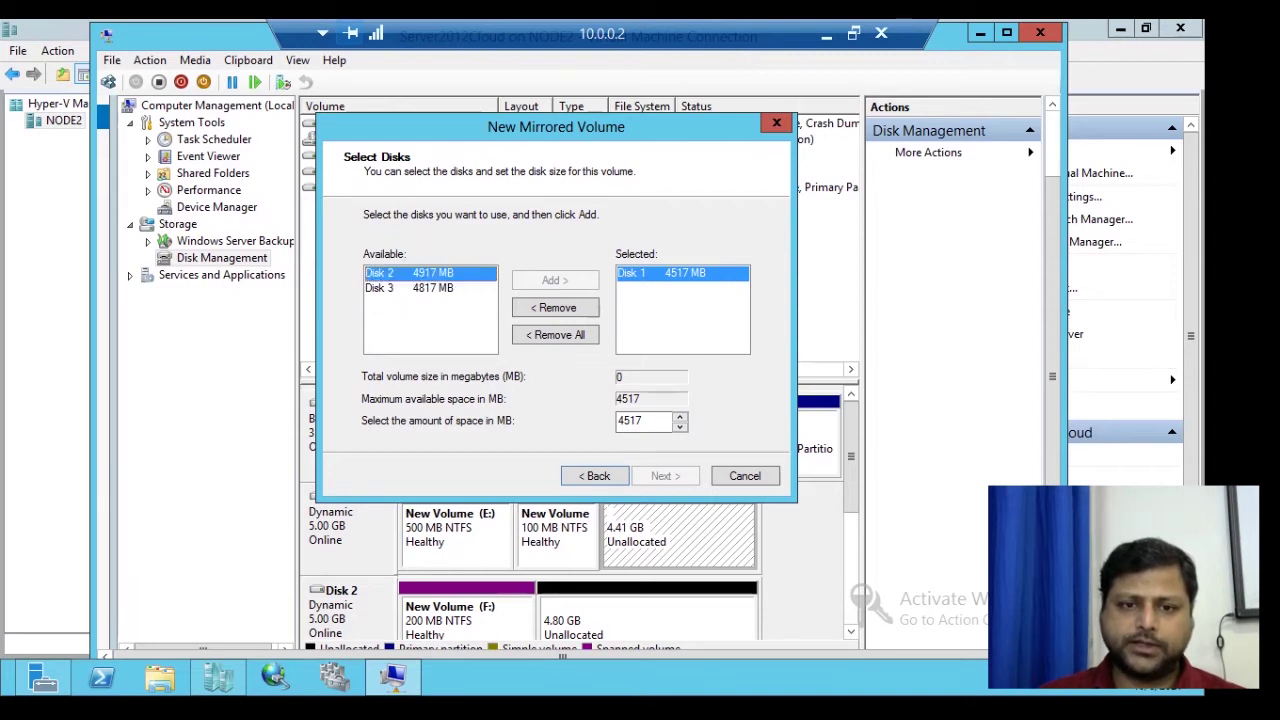
left_click(555, 280)
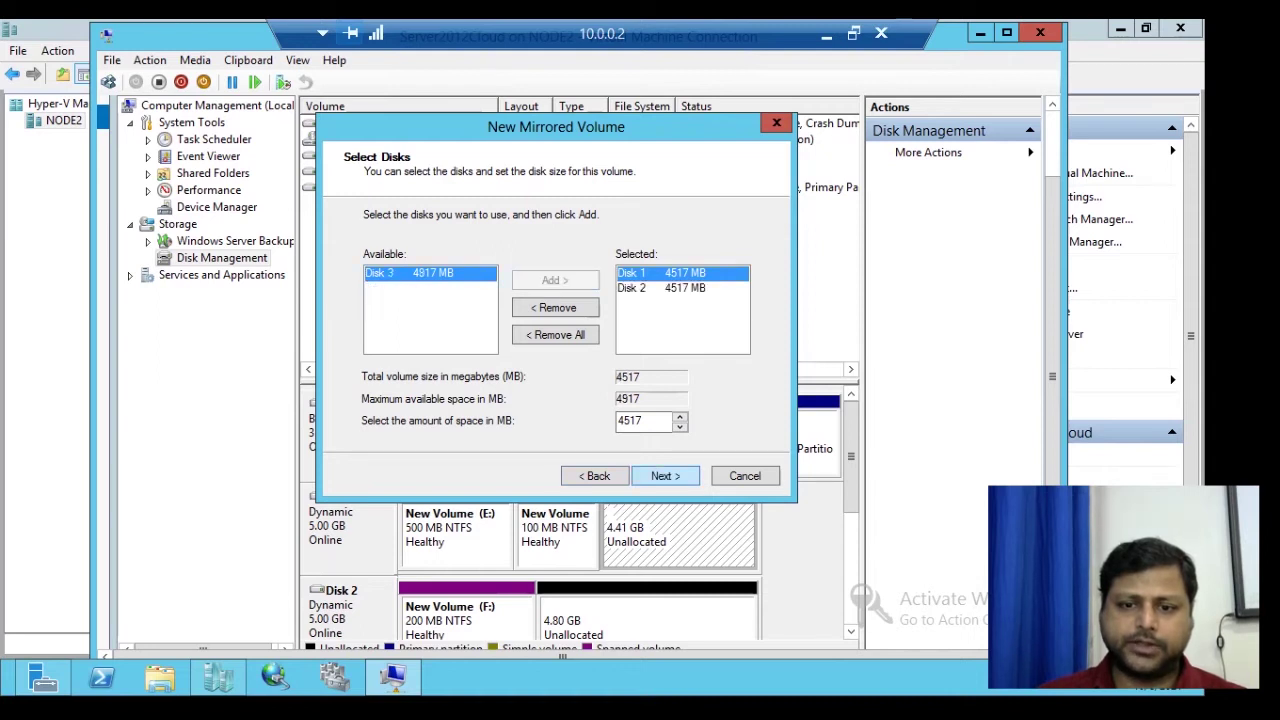
double_click(632, 420)
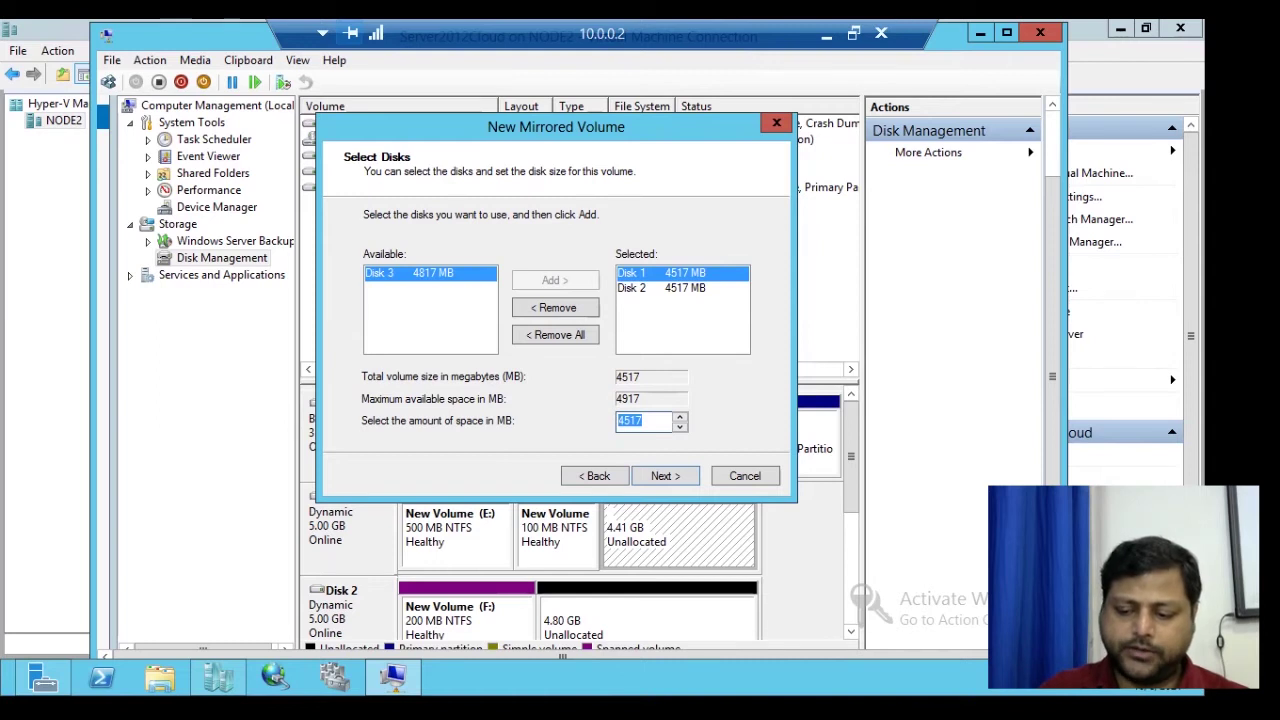
type("500")
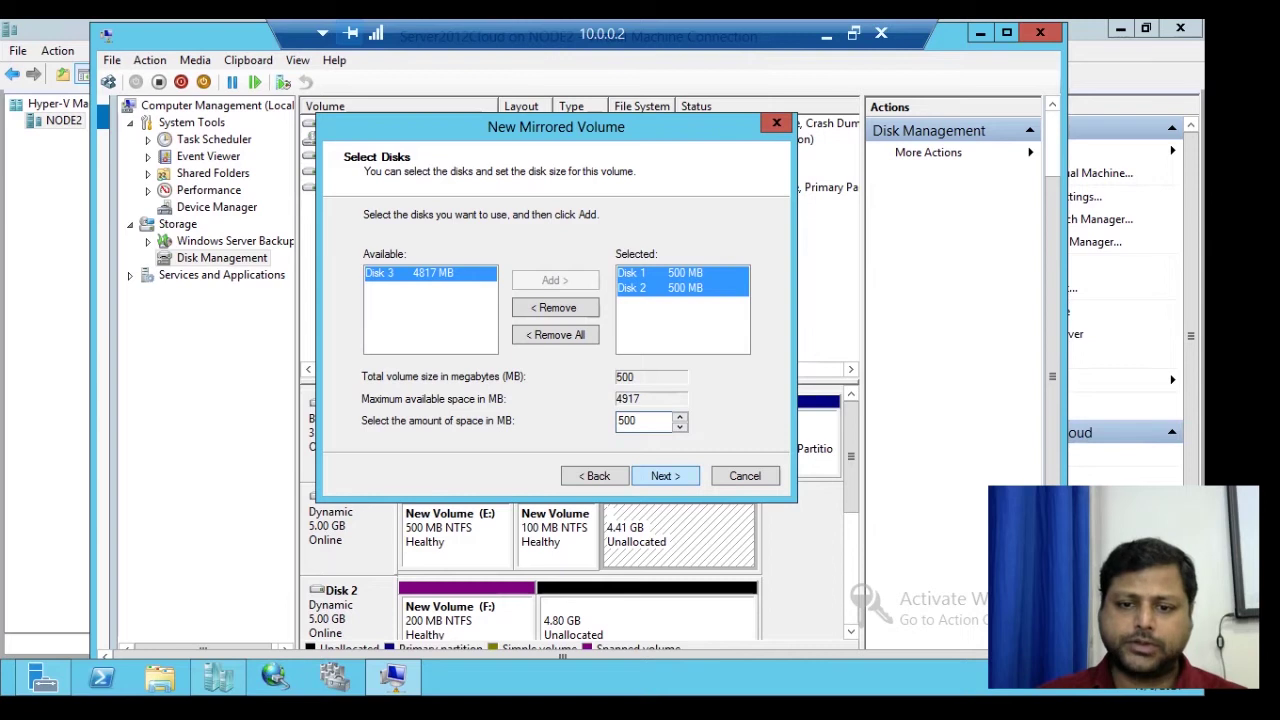
key("Return")
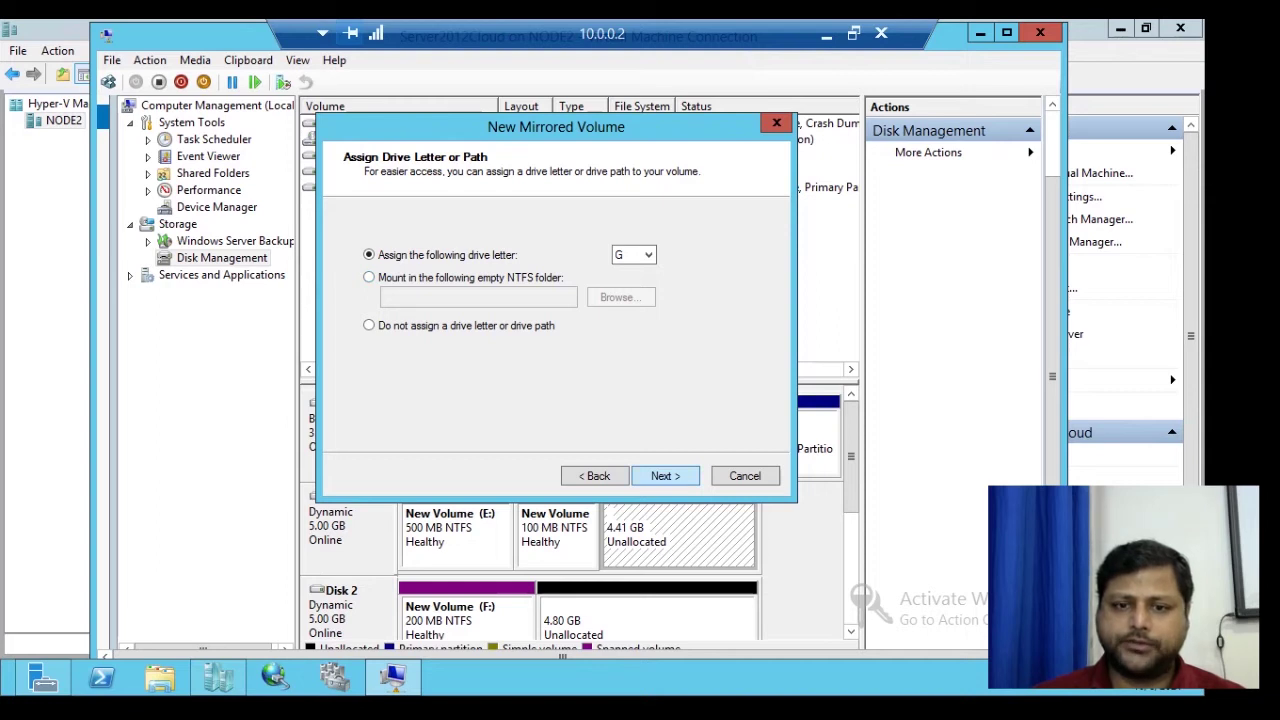
- Accept drive letter G and NTFS formatting with the label New Volume, then finish the wizard
key("Return")
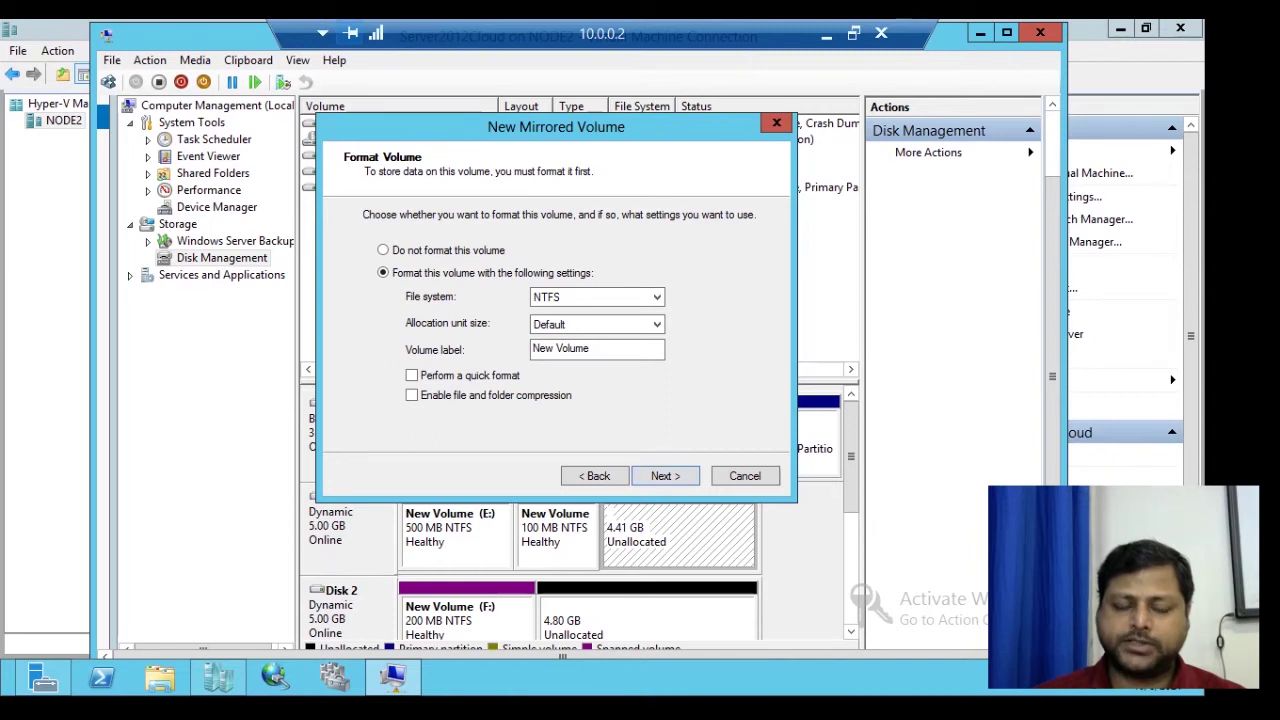
key("Tab")
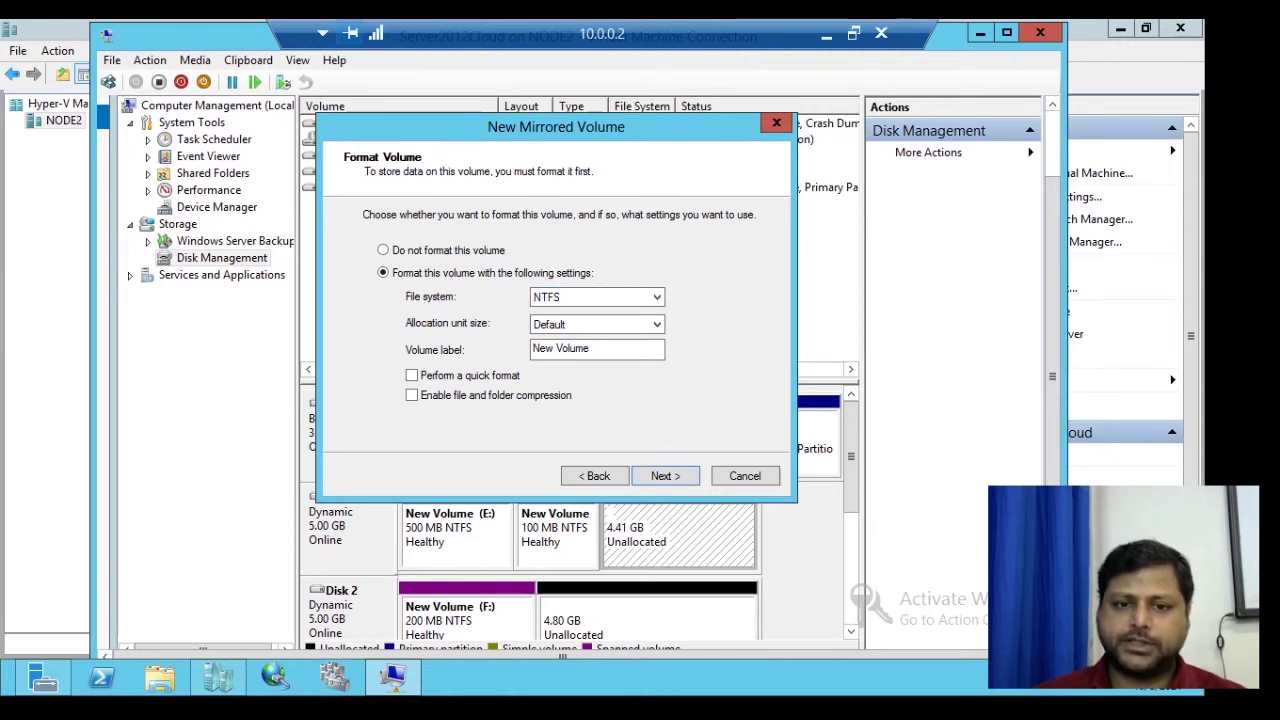
key("Tab")
key("Tab")
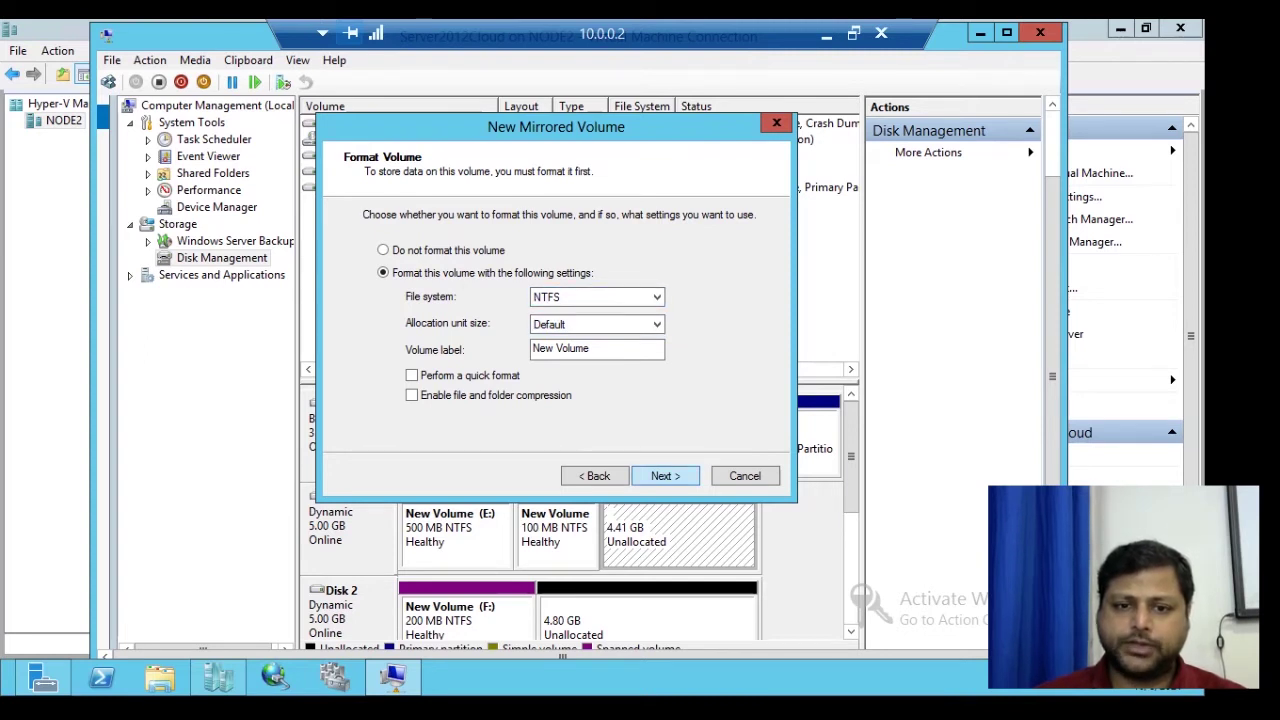
key("Return")
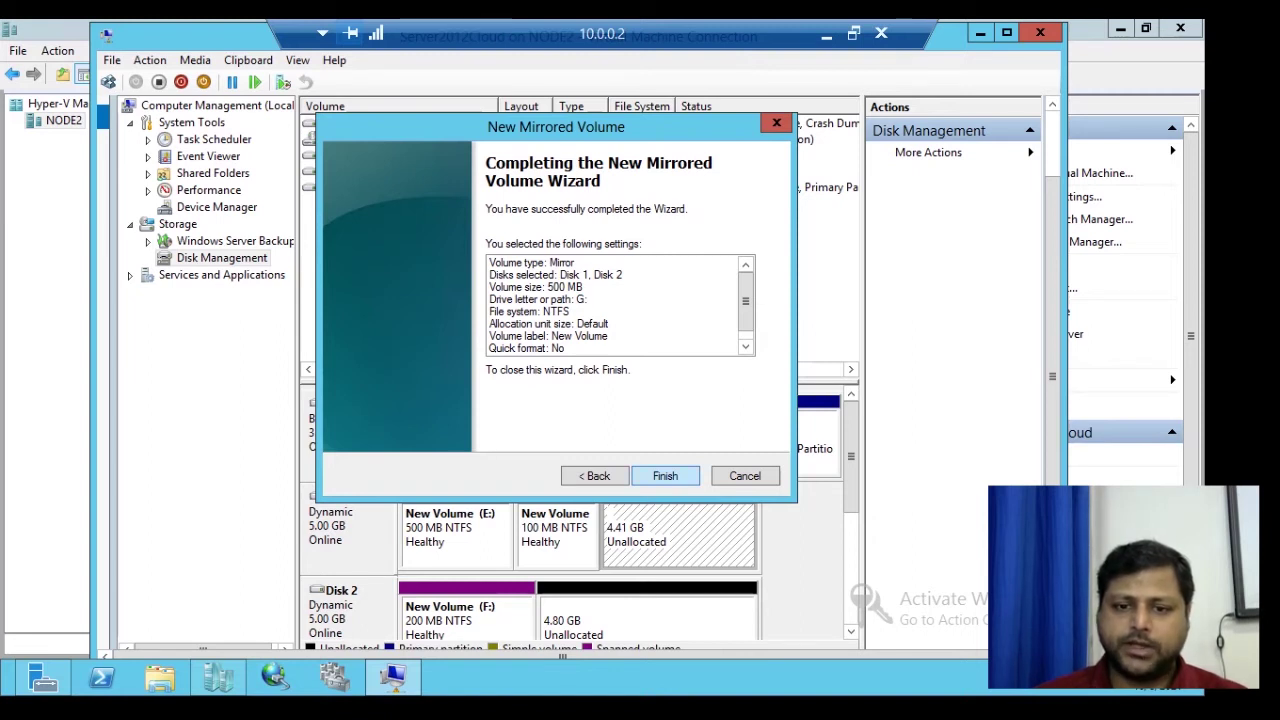
left_click(665, 476)
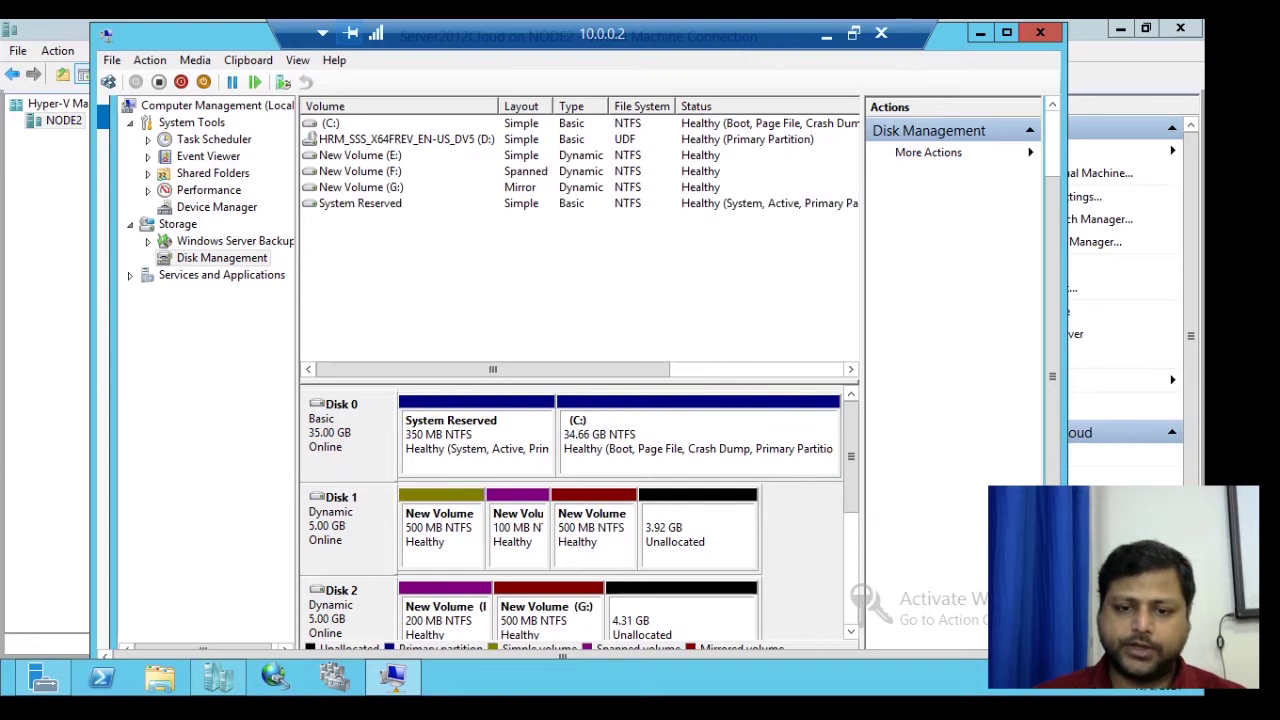
- Confirm the red 500 MB Mirrored G: volume spans Disk 1 and Disk 2, then switch to File Explorer
scroll(570, 500, "down", 4)
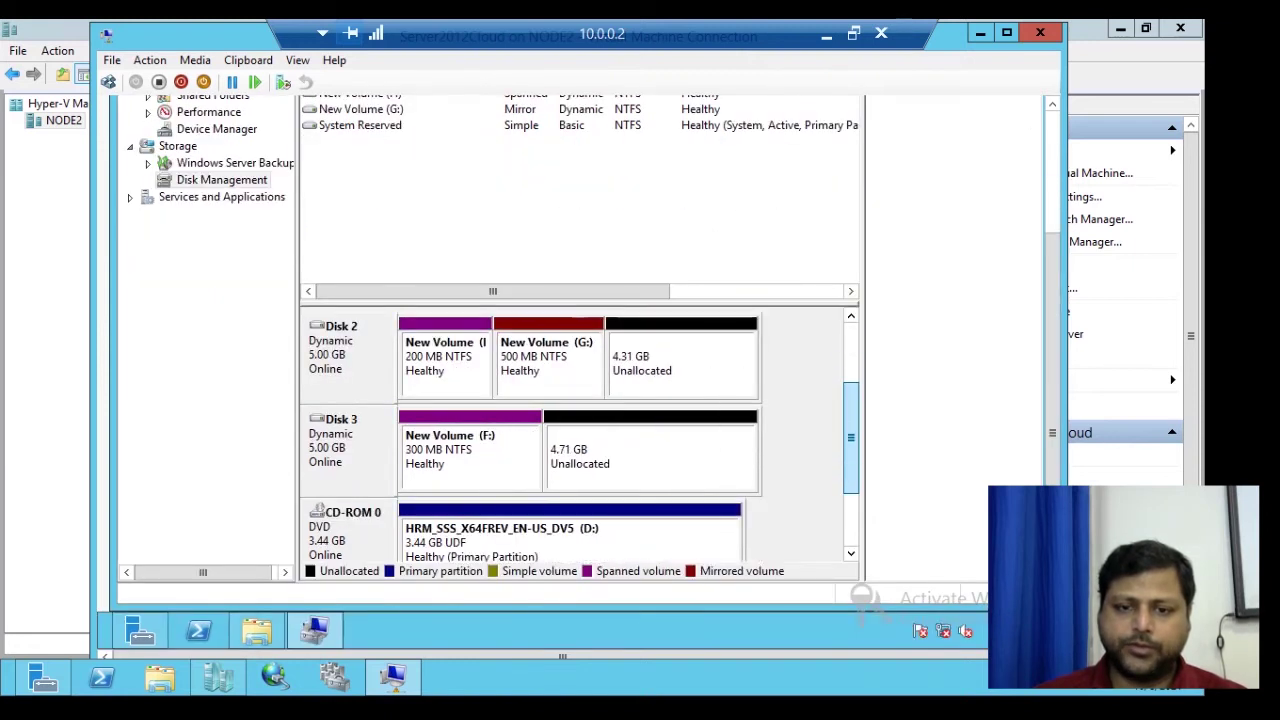
scroll(570, 440, "up", 4)
scroll(575, 440, "down", 1)
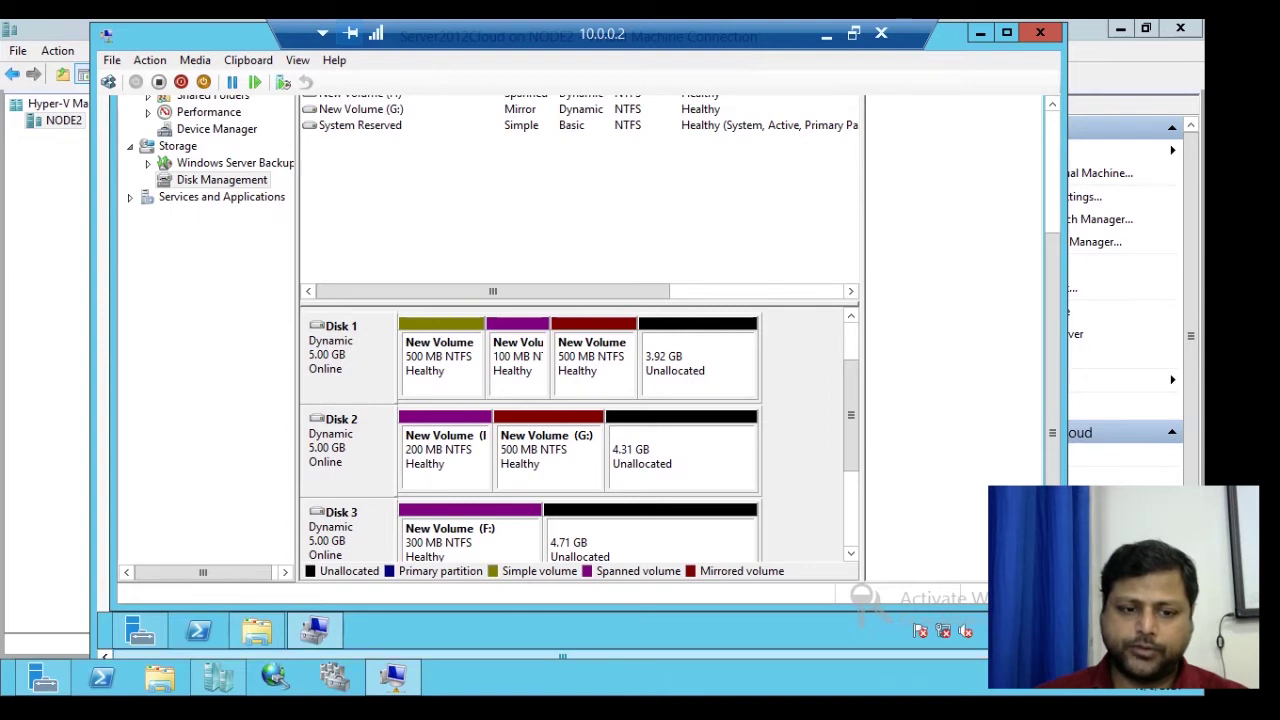
left_click(256, 630)
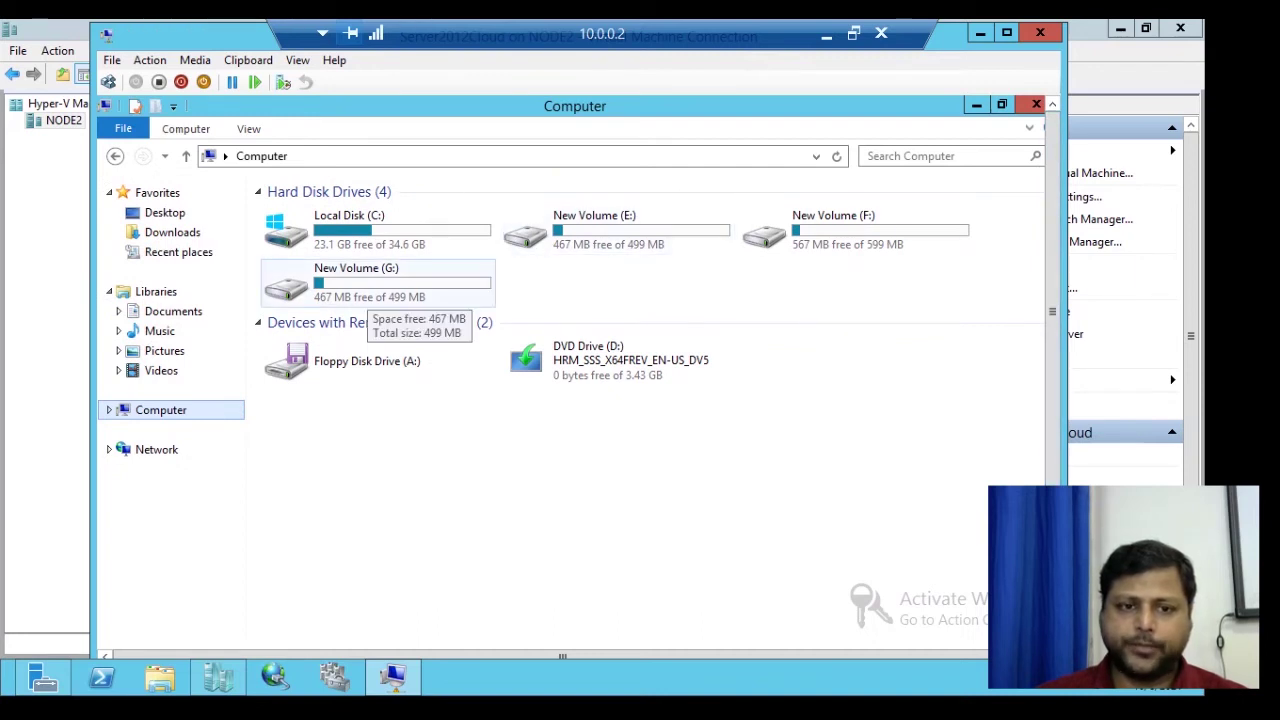
- Open drive G: and create a new bitmap image in it
double_click(362, 290)
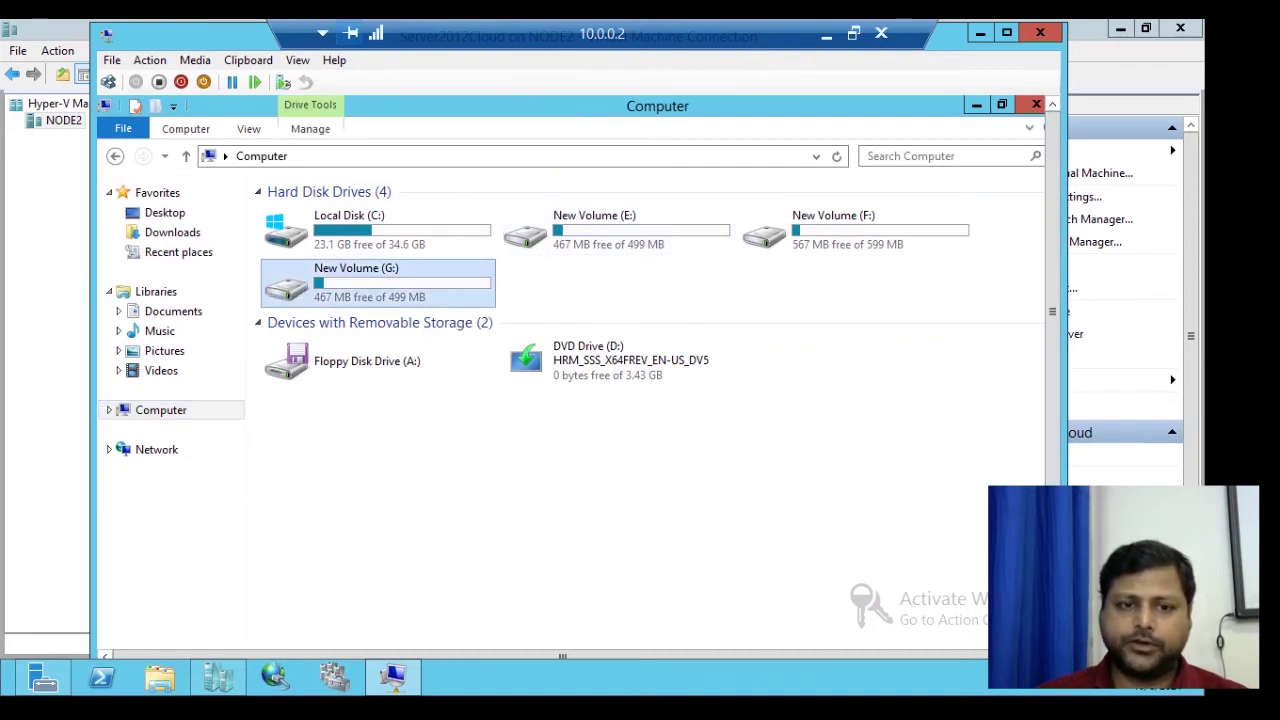
right_click(444, 276)
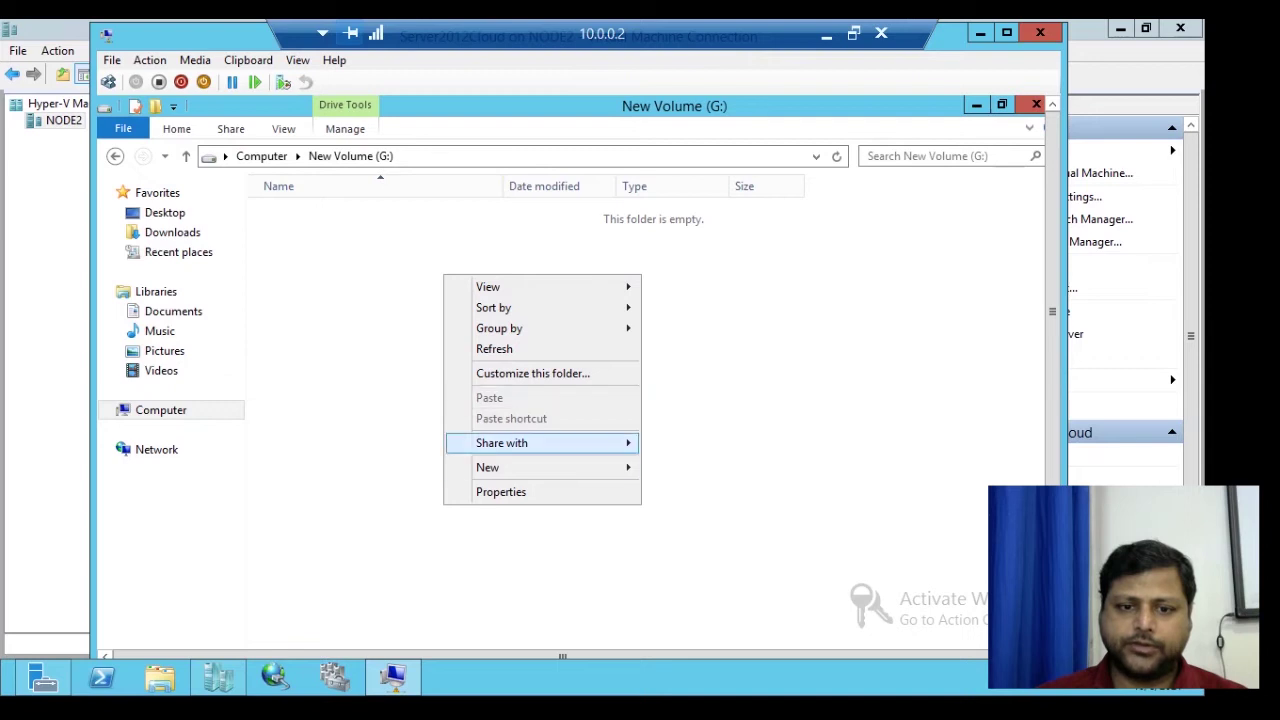
mouse_move(500, 467)
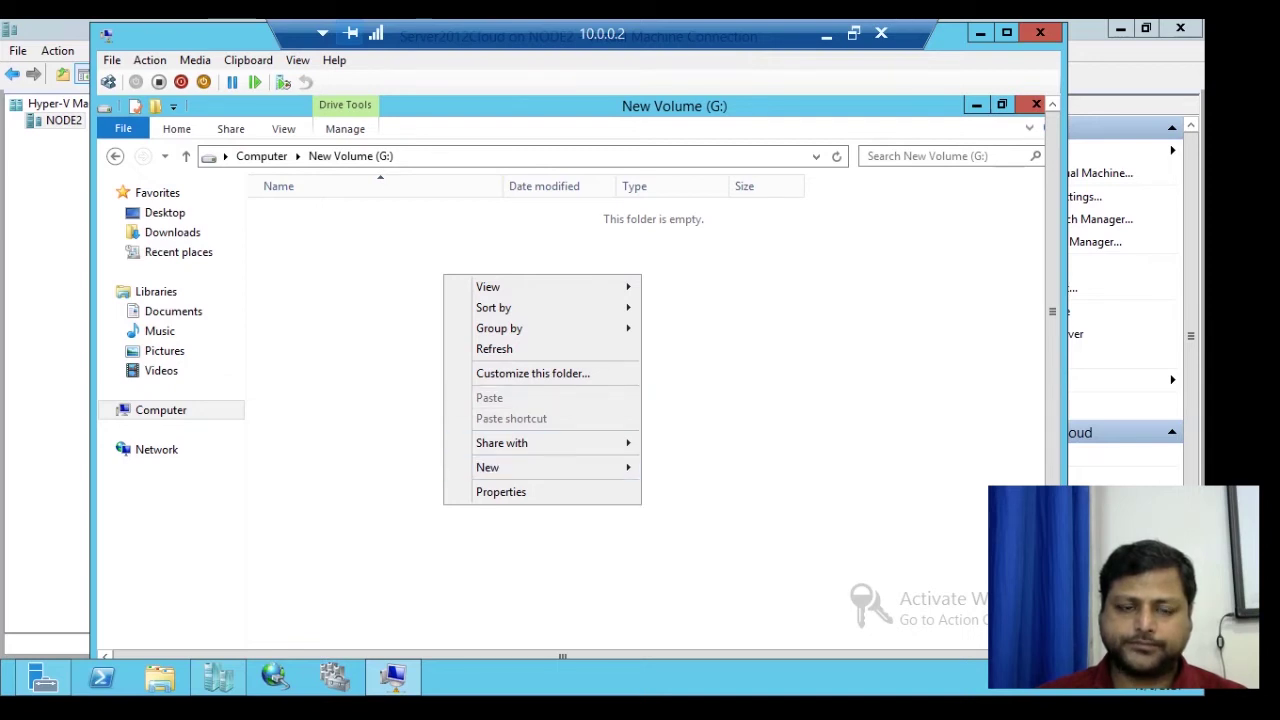
right_click(360, 306)
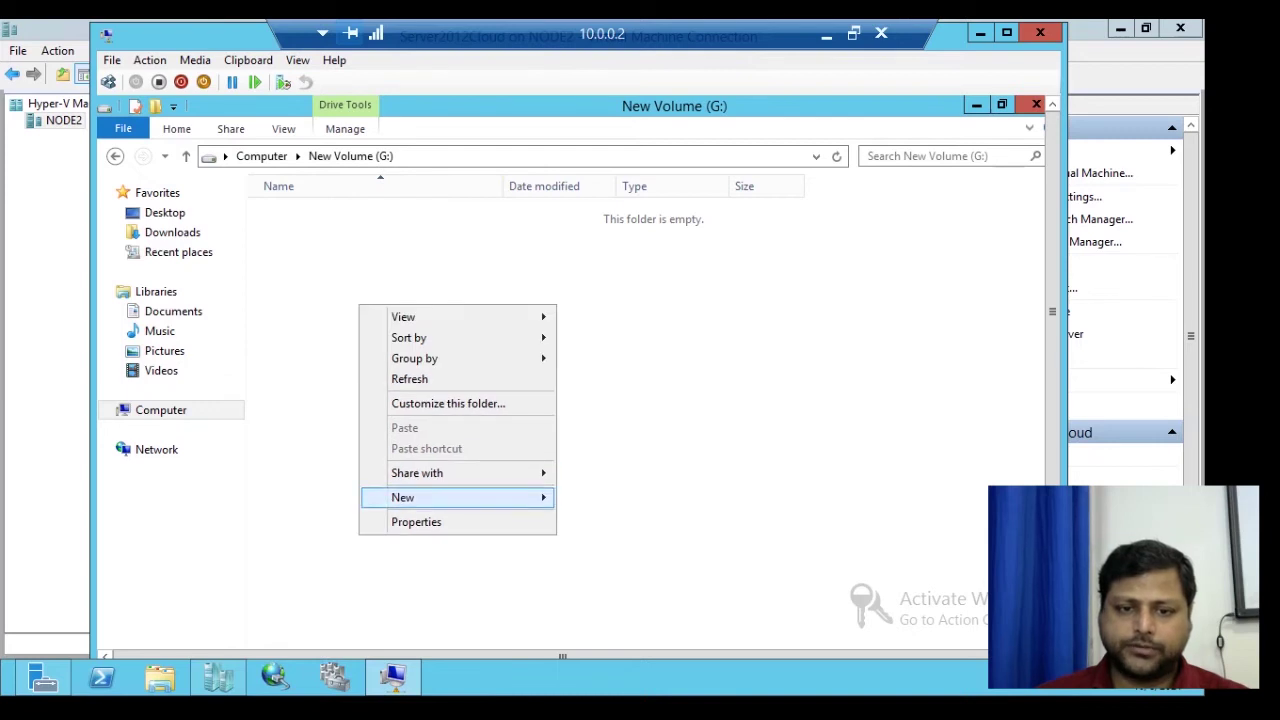
mouse_move(500, 497)
left_click(619, 542)
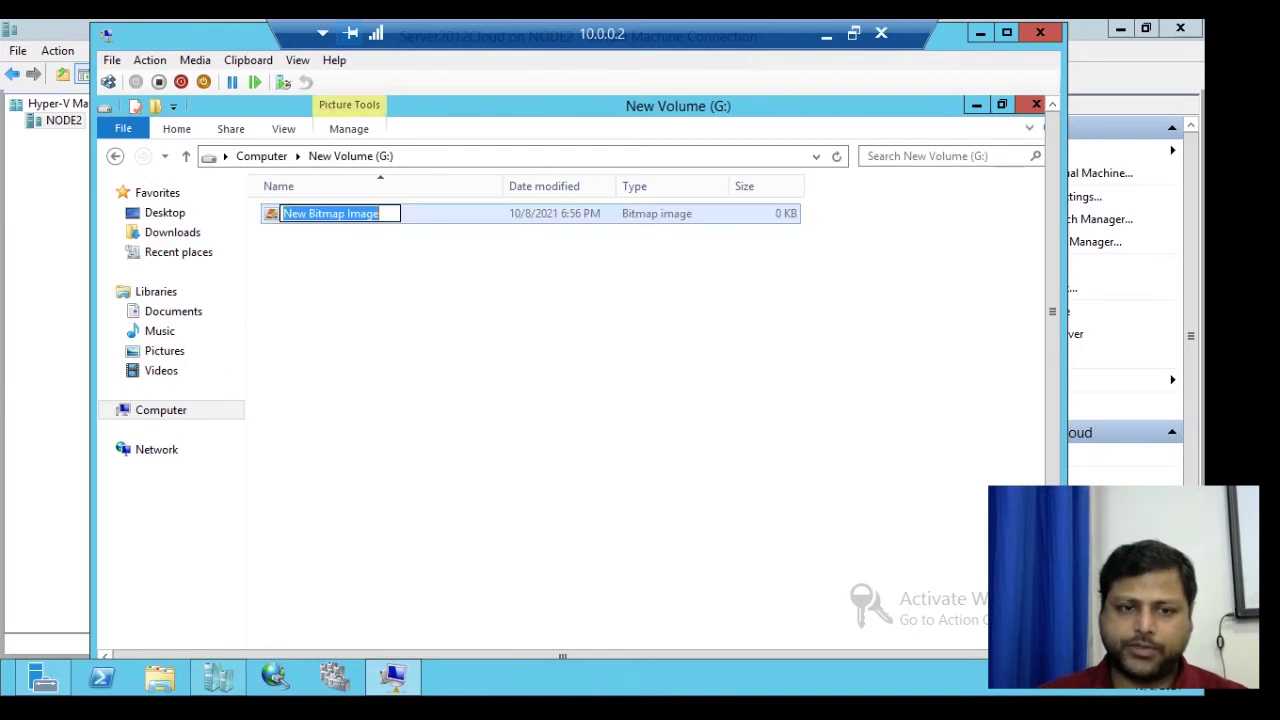
- Add a new contact file with a name entered, plus a rich text document with its default name
right_click(414, 306)
left_click(690, 577)
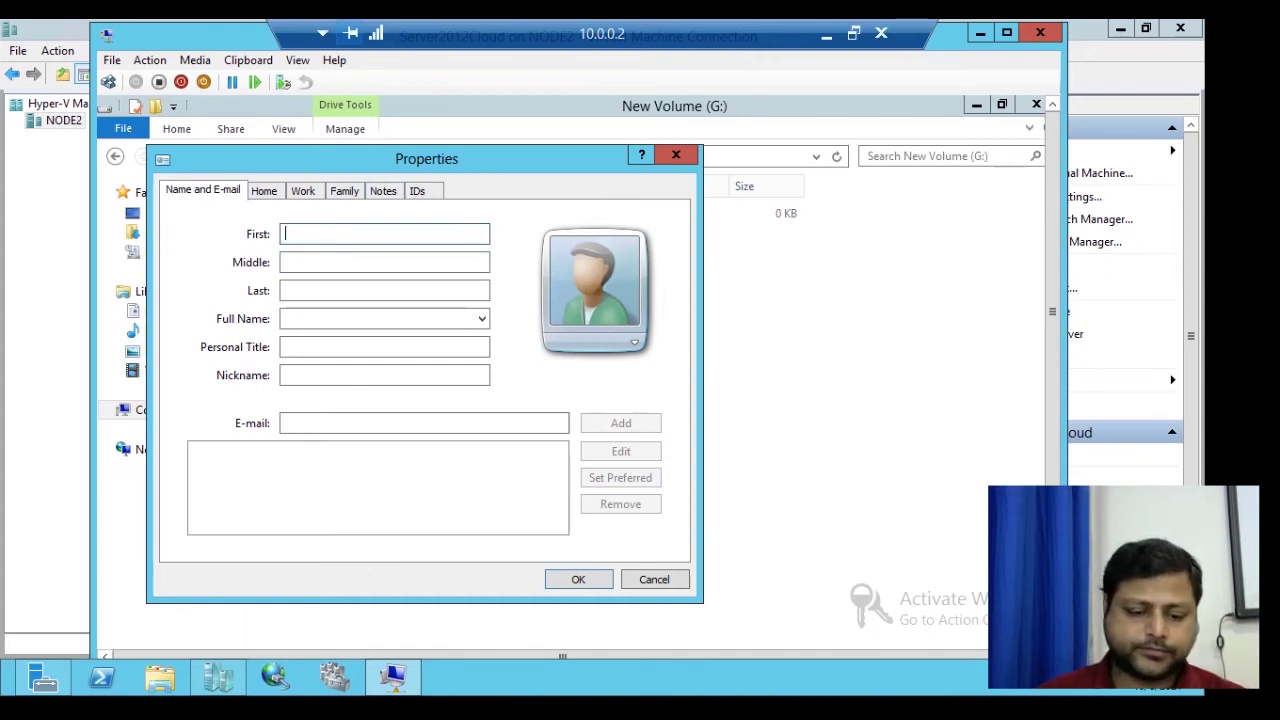
type("john")
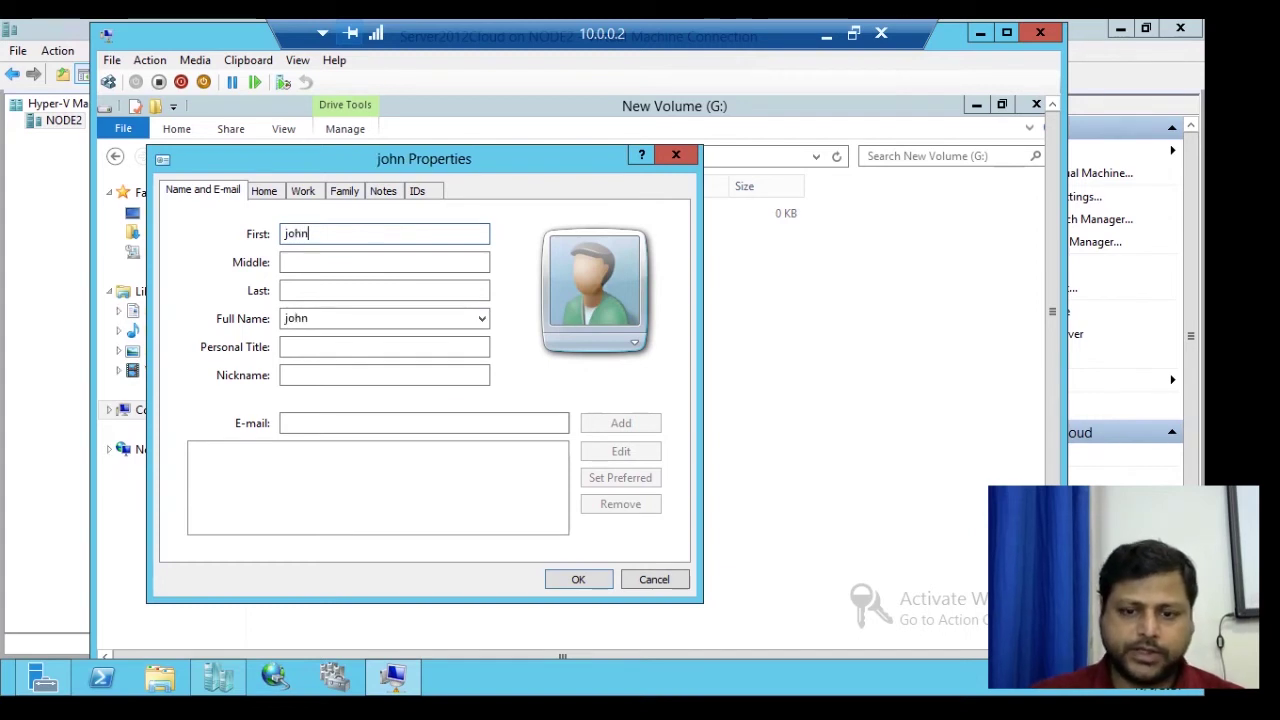
key("Return")
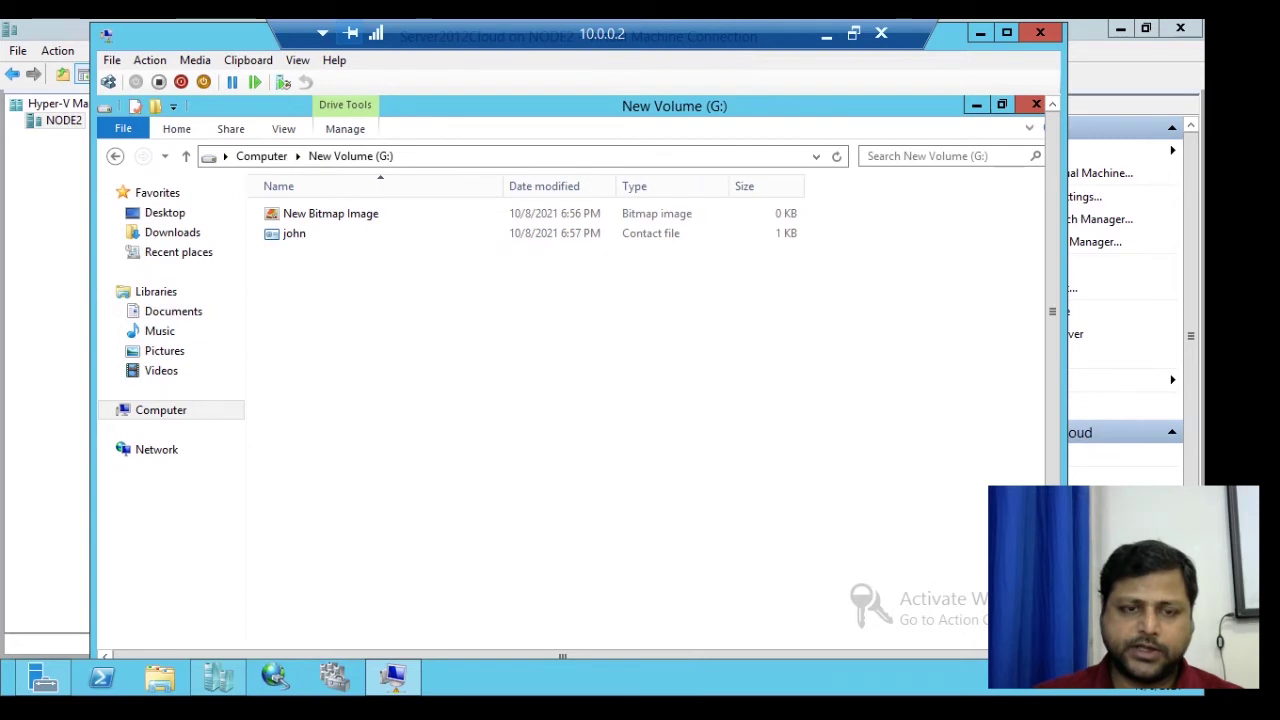
right_click(517, 326)
mouse_move(600, 539)
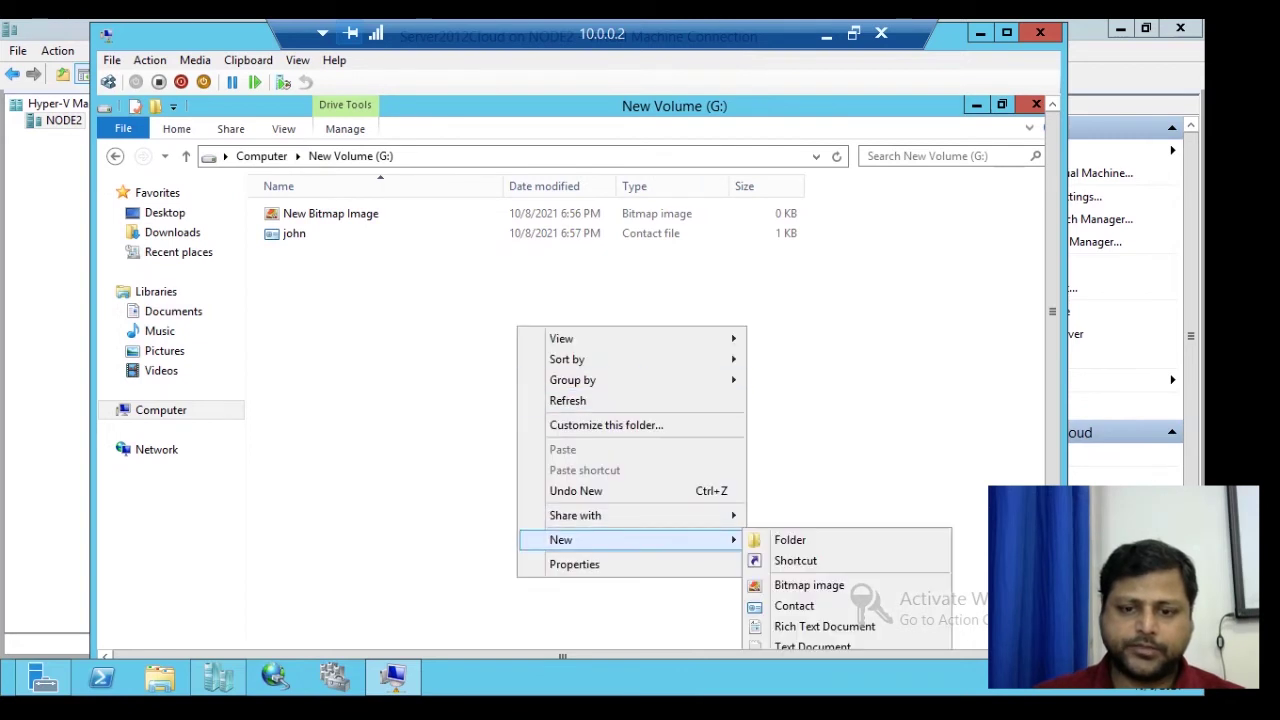
left_click(824, 626)
key("Return")
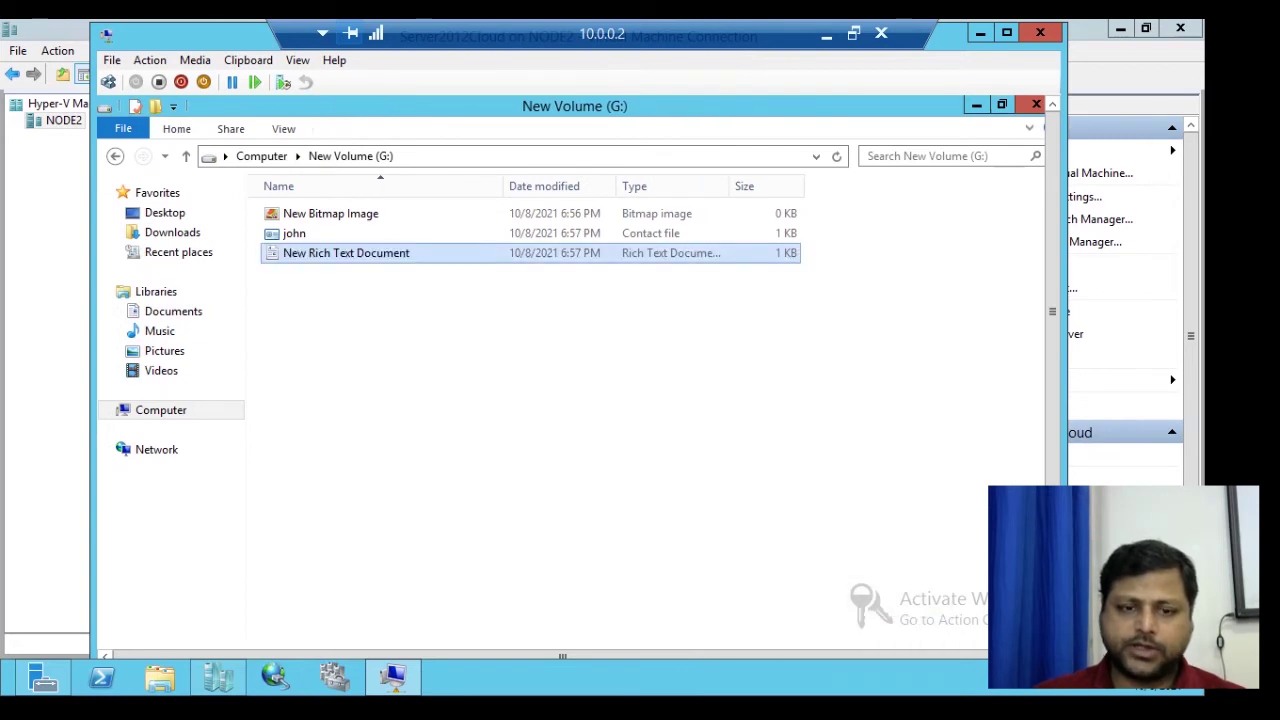
- Create a compressed (zipped) folder on G:, then go back up to the Computer view
scroll(570, 380, "down", 3)
right_click(467, 186)
mouse_move(511, 399)
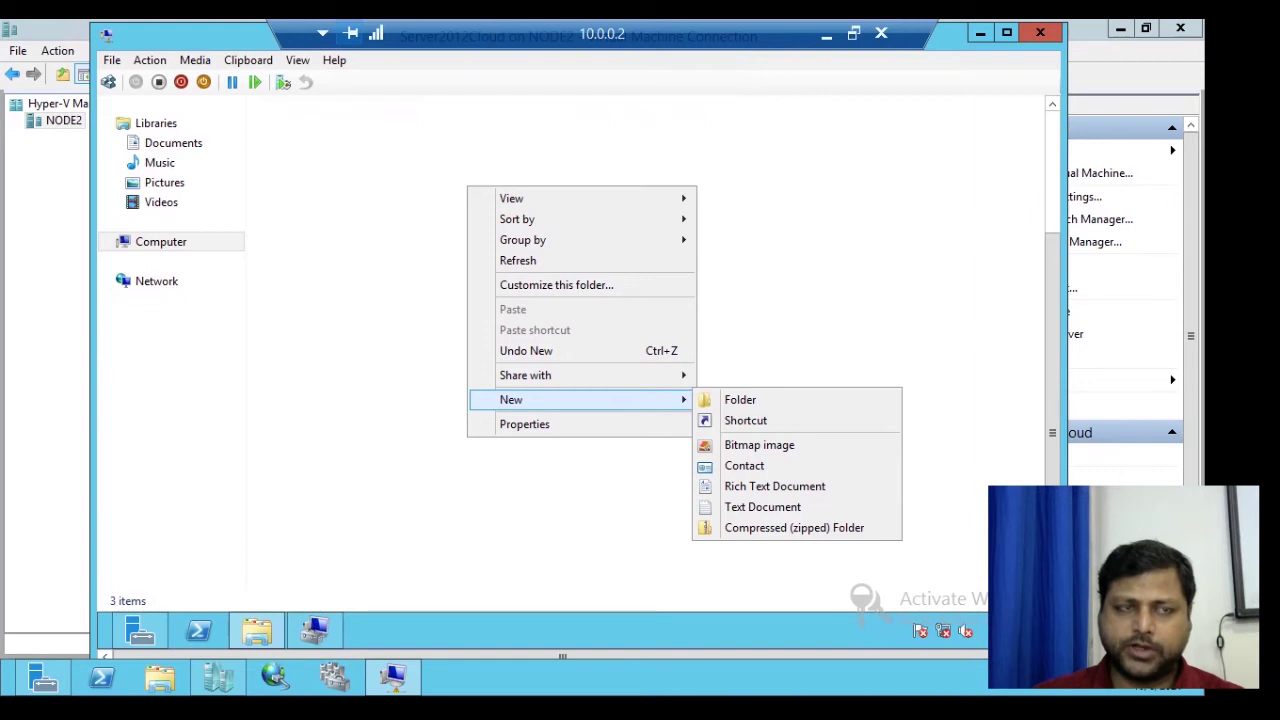
left_click(794, 527)
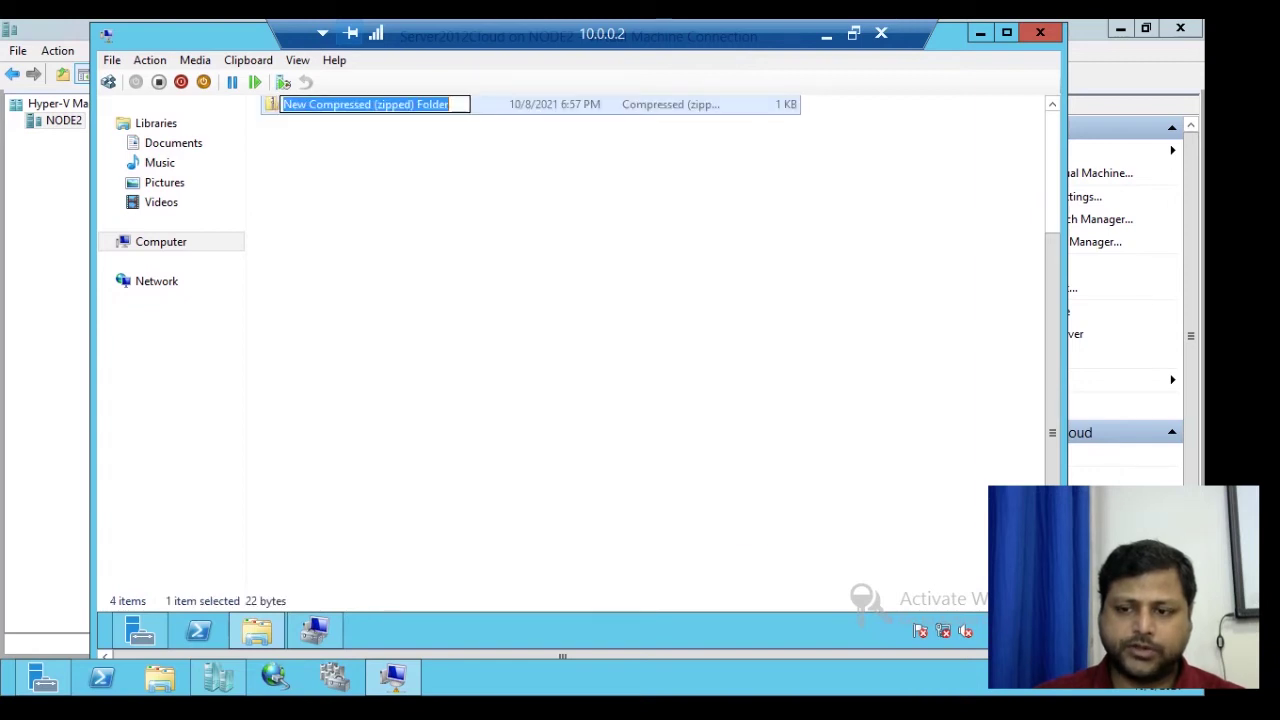
scroll(570, 380, "up", 3)
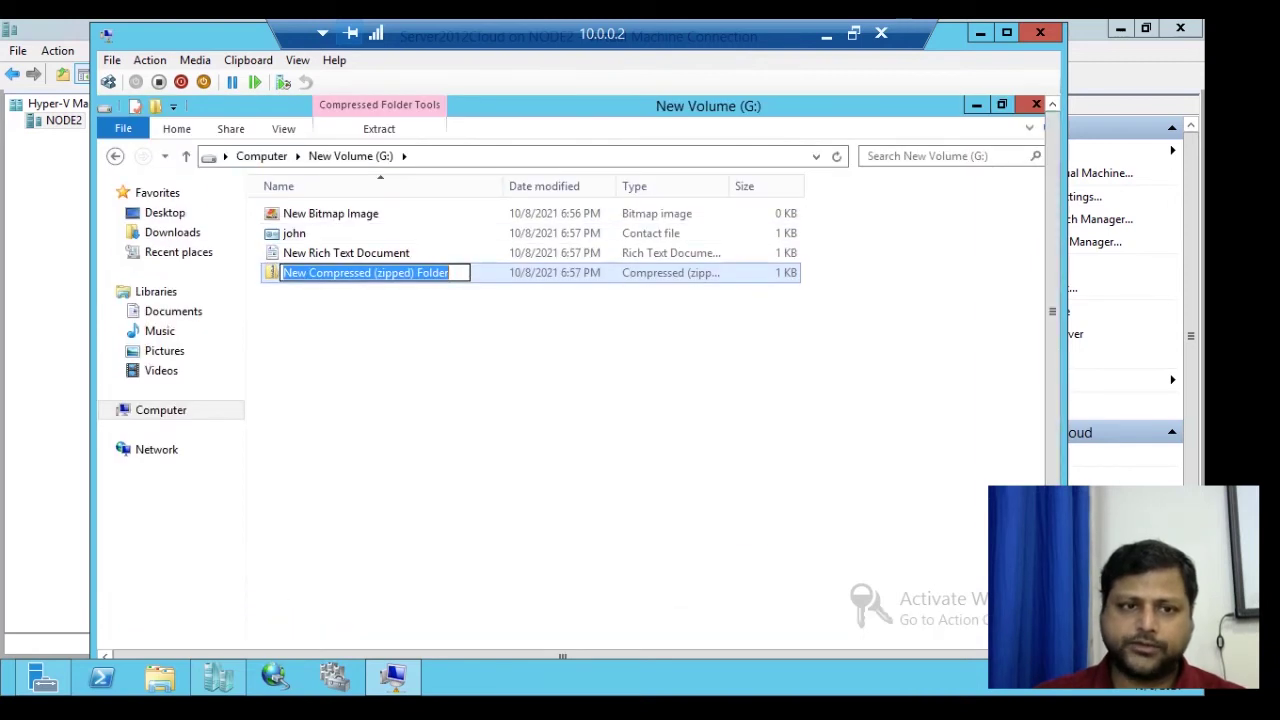
left_click(186, 156)
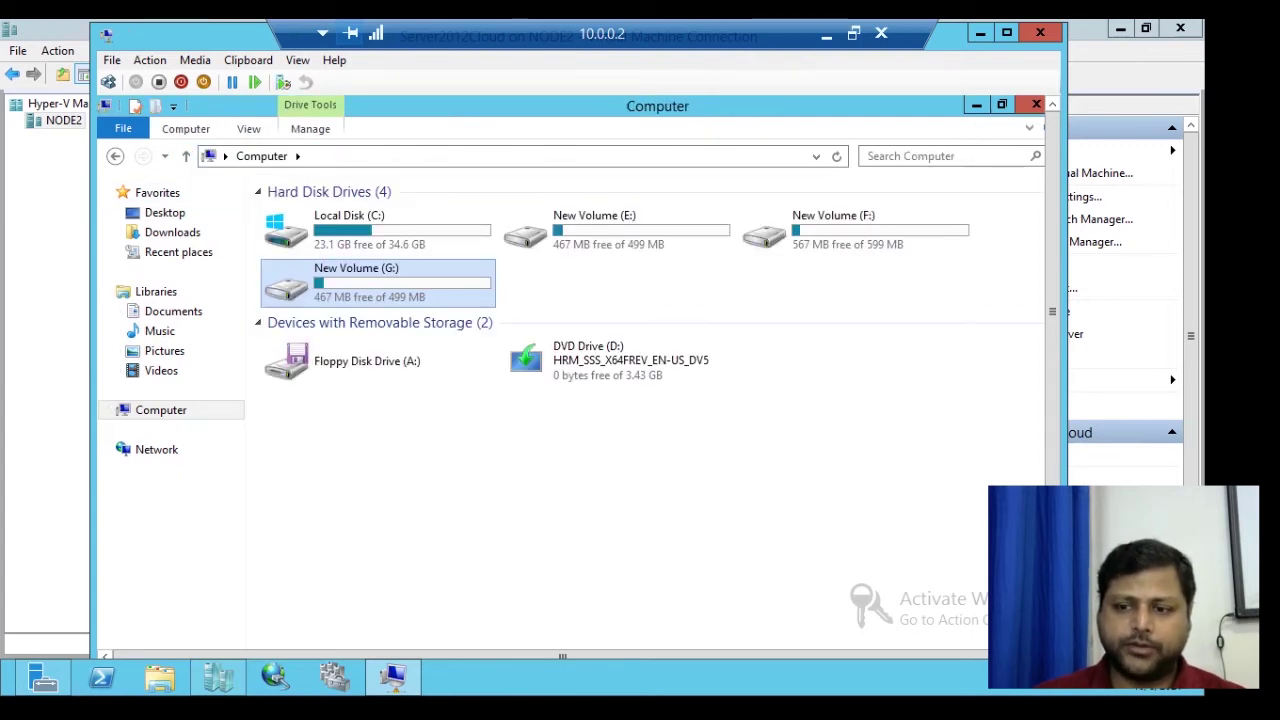
scroll(523, 329, "down", 3)
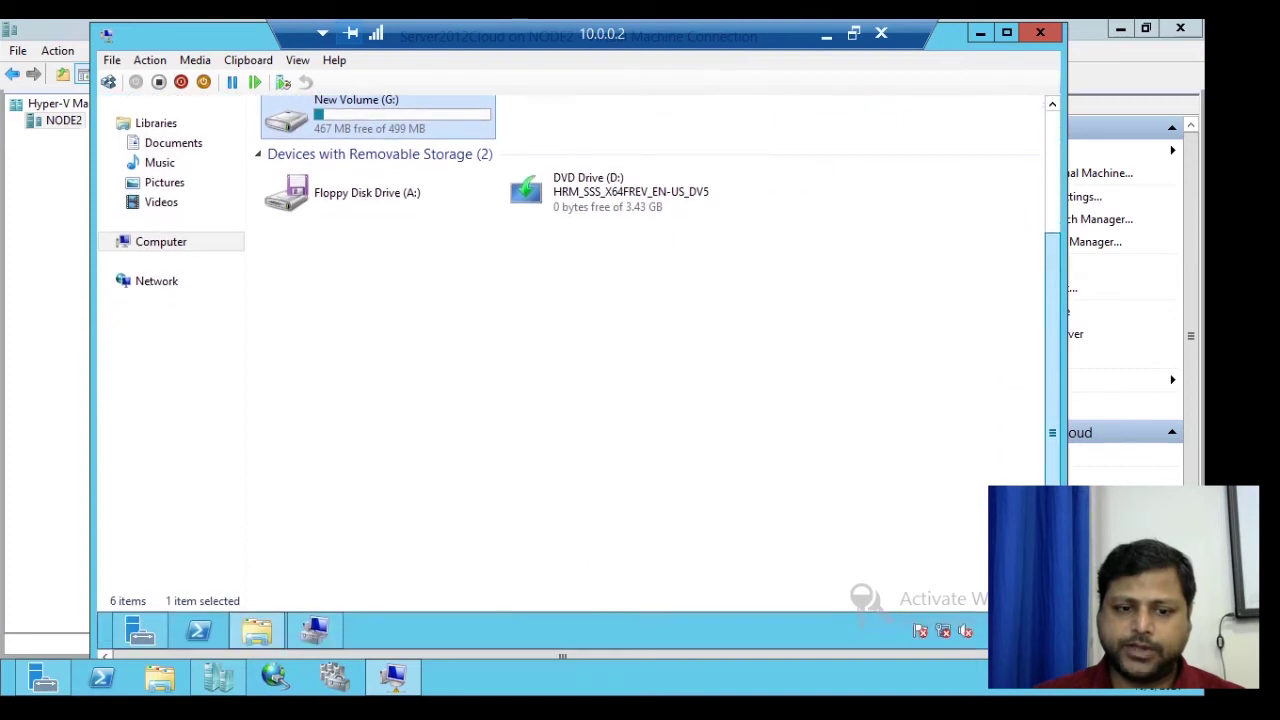
mouse_move(315, 630)
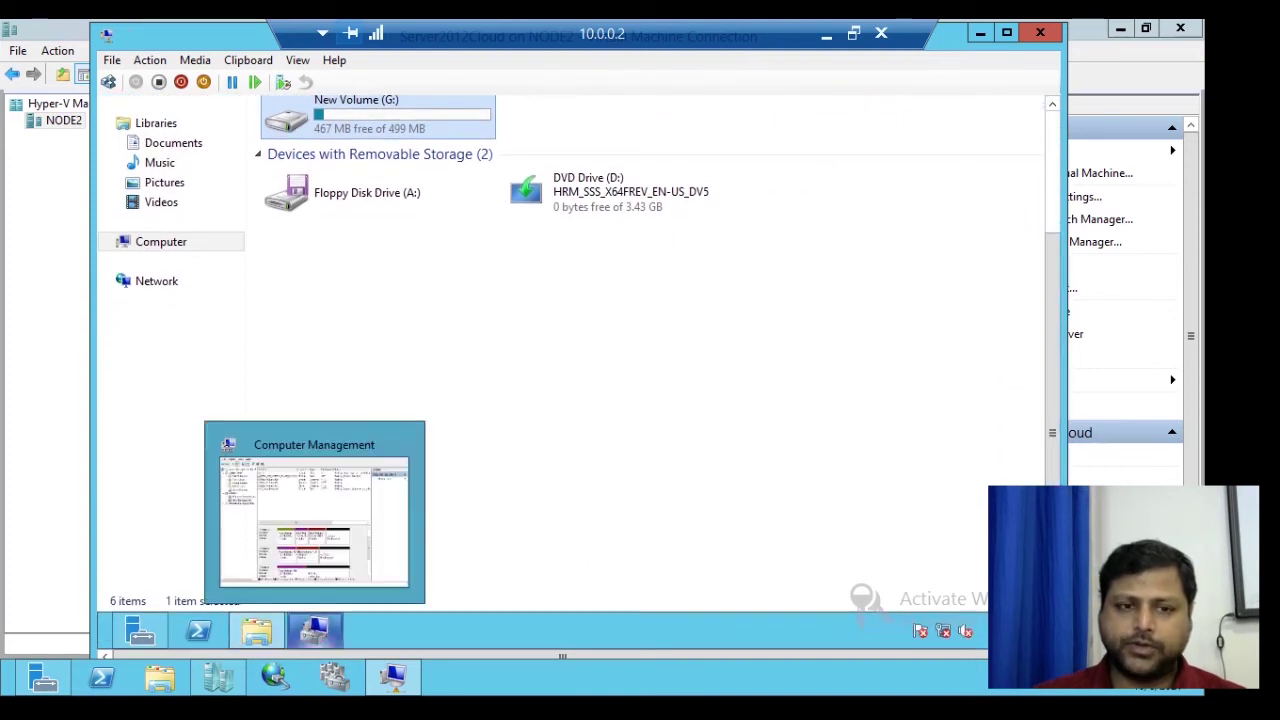
- Back in Computer Management, take Disk 2 offline
left_click(315, 630)
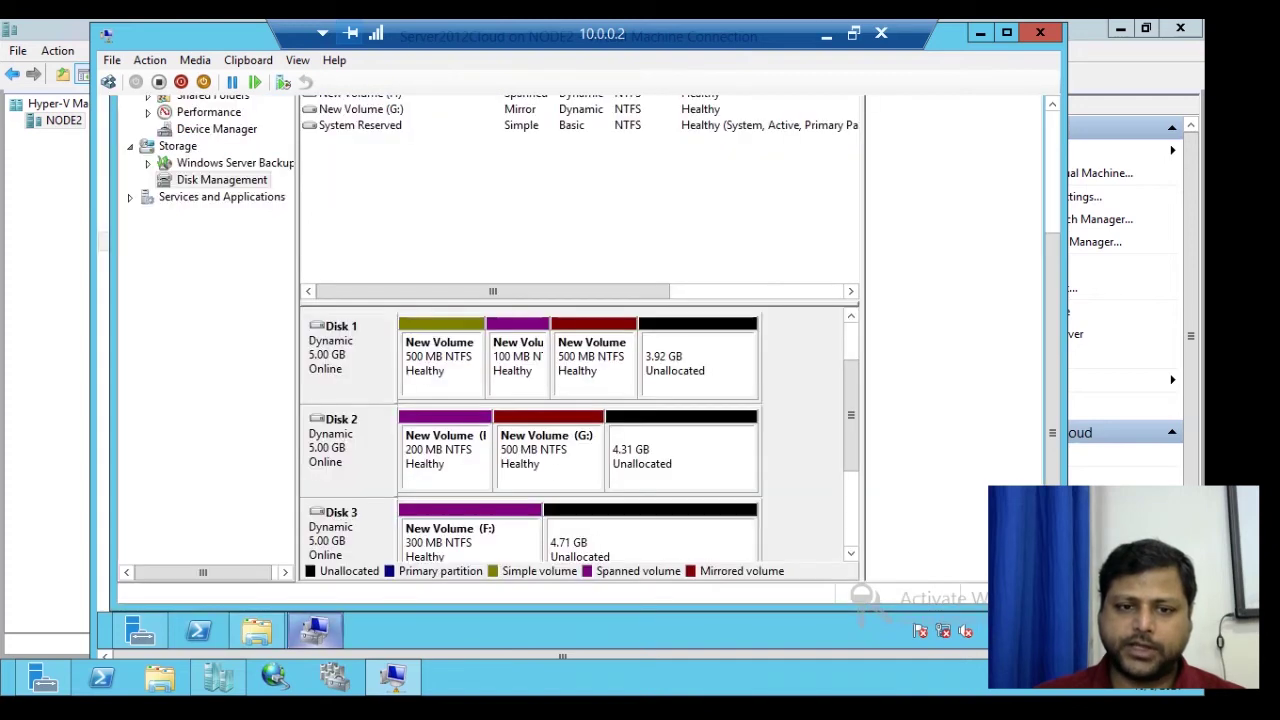
scroll(1052, 360, "up", 3)
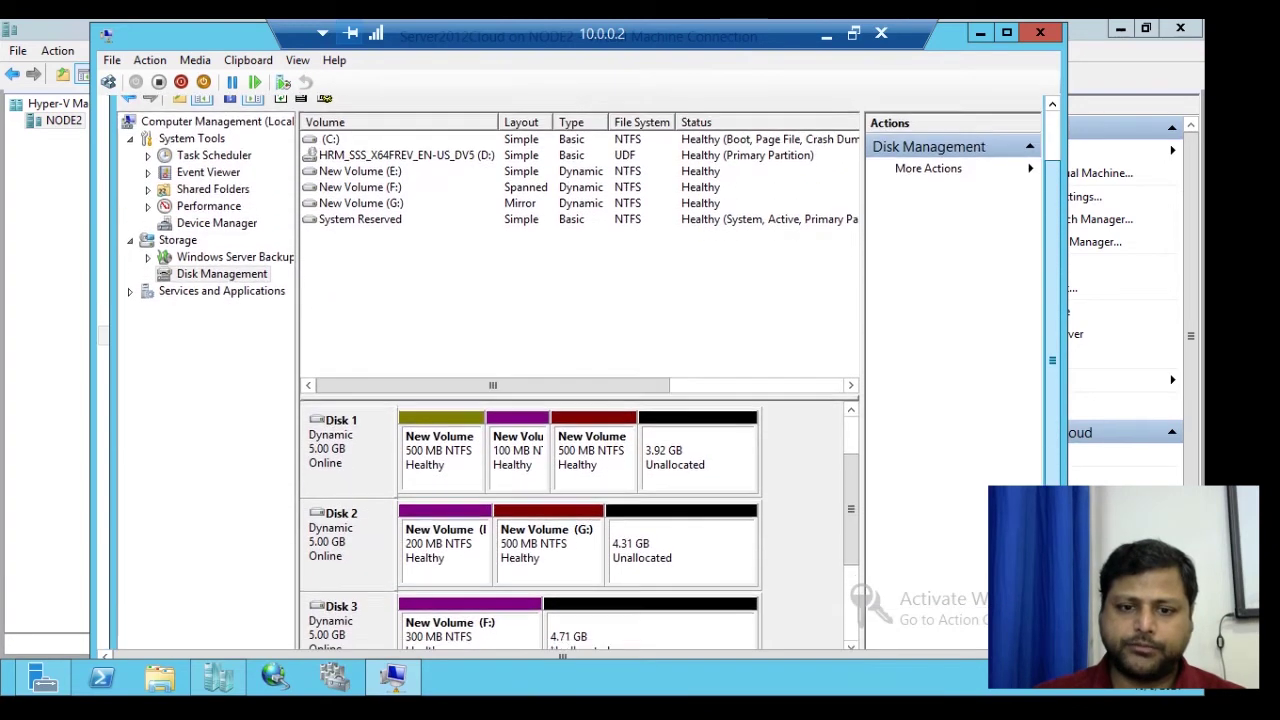
scroll(1052, 360, "up", 2)
scroll(1052, 360, "down", 3)
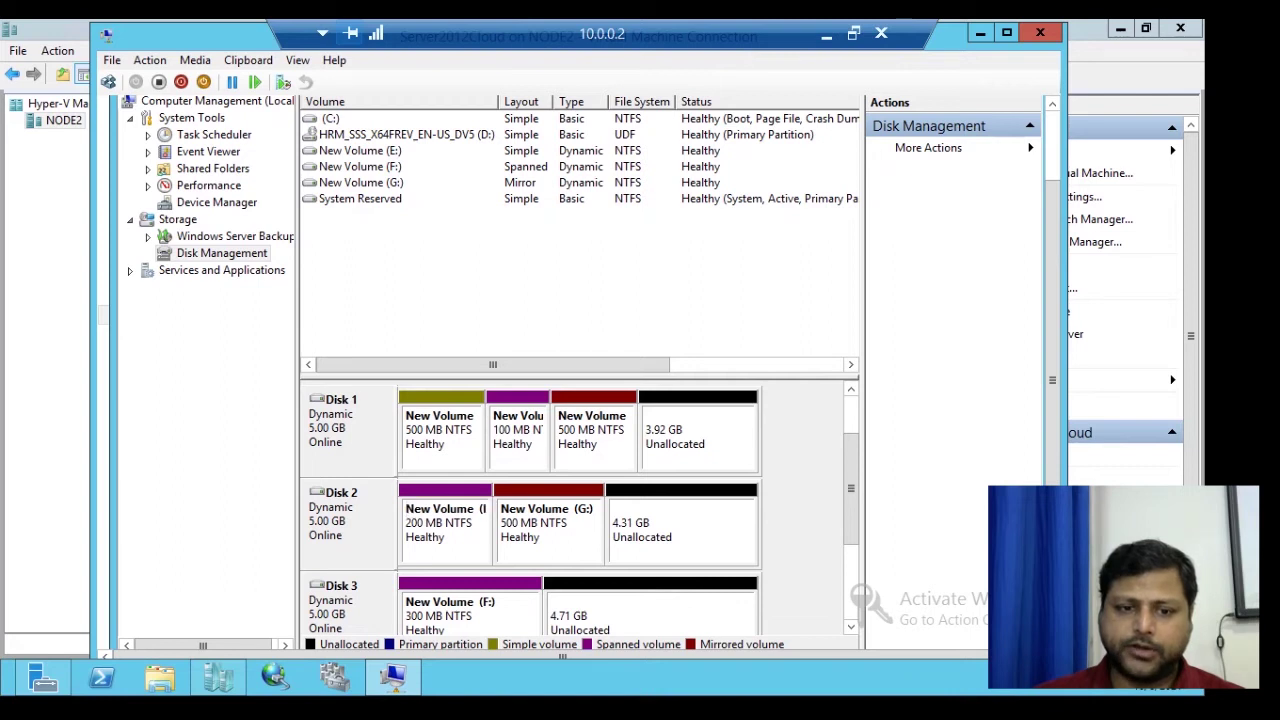
right_click(358, 504)
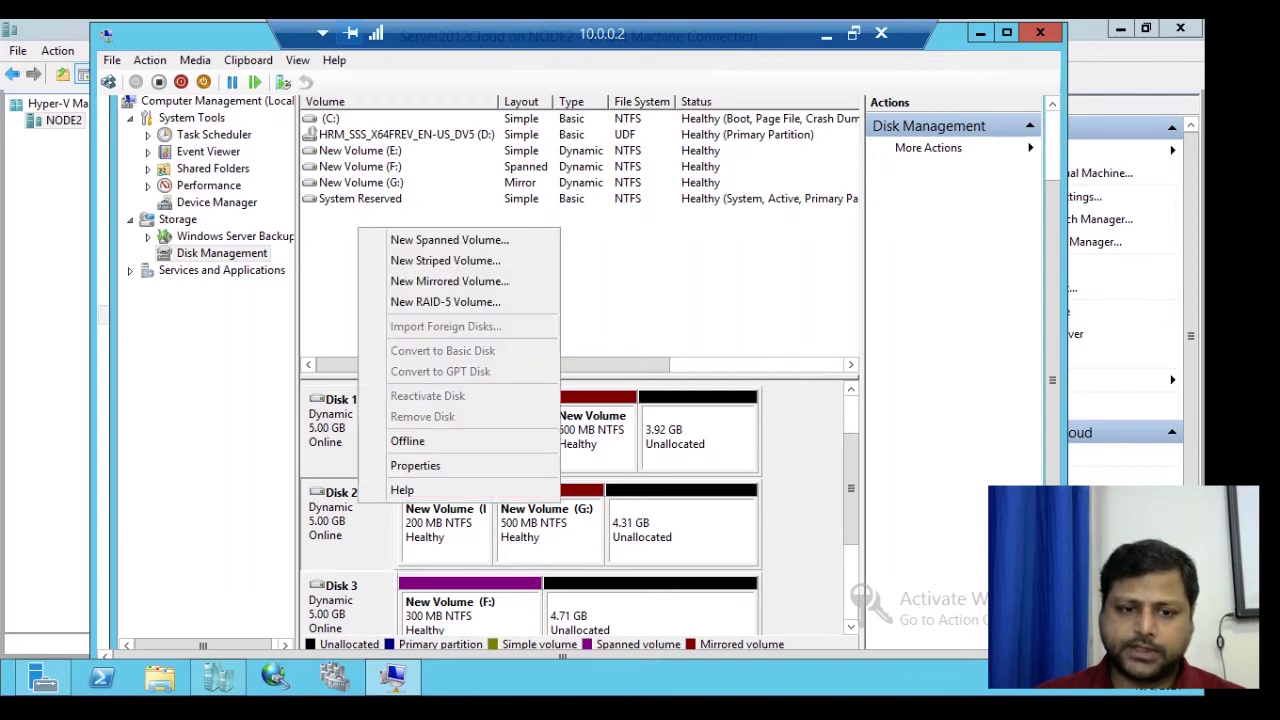
left_click(407, 441)
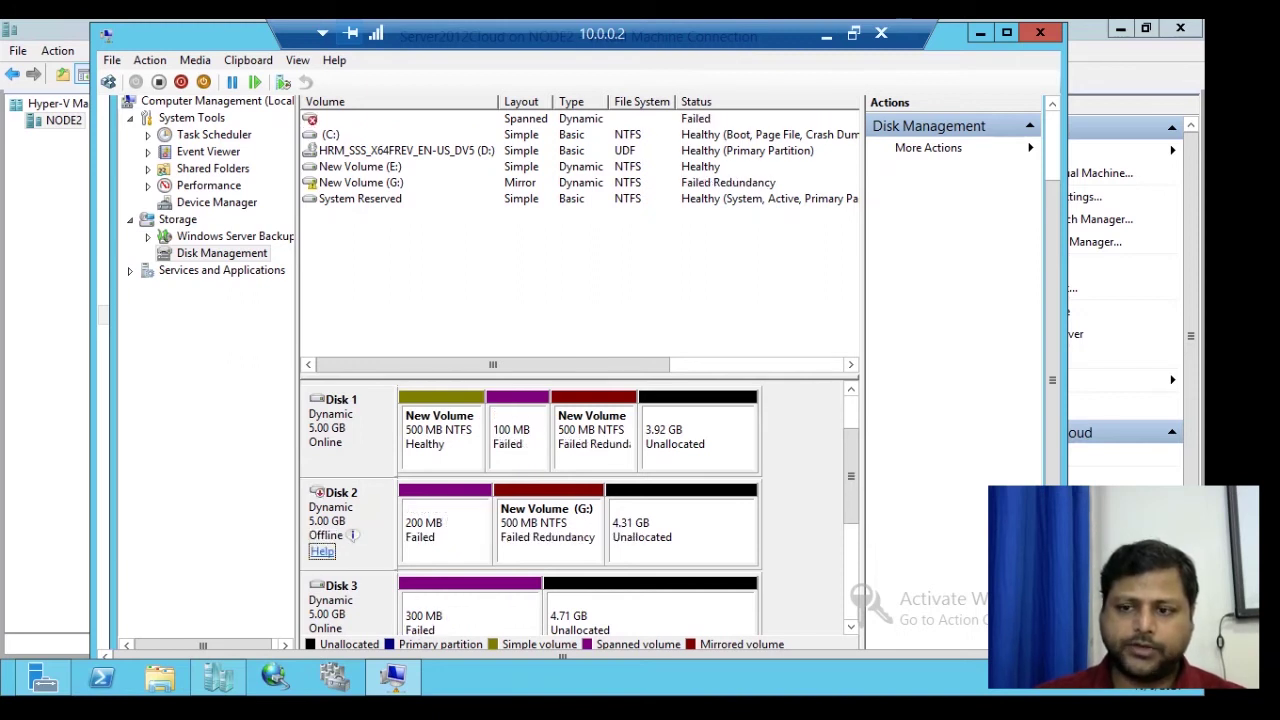
- Check that G: shows Failed Redundancy and the spanned volume Failed, then return to File Explorer
scroll(580, 370, "up", 3)
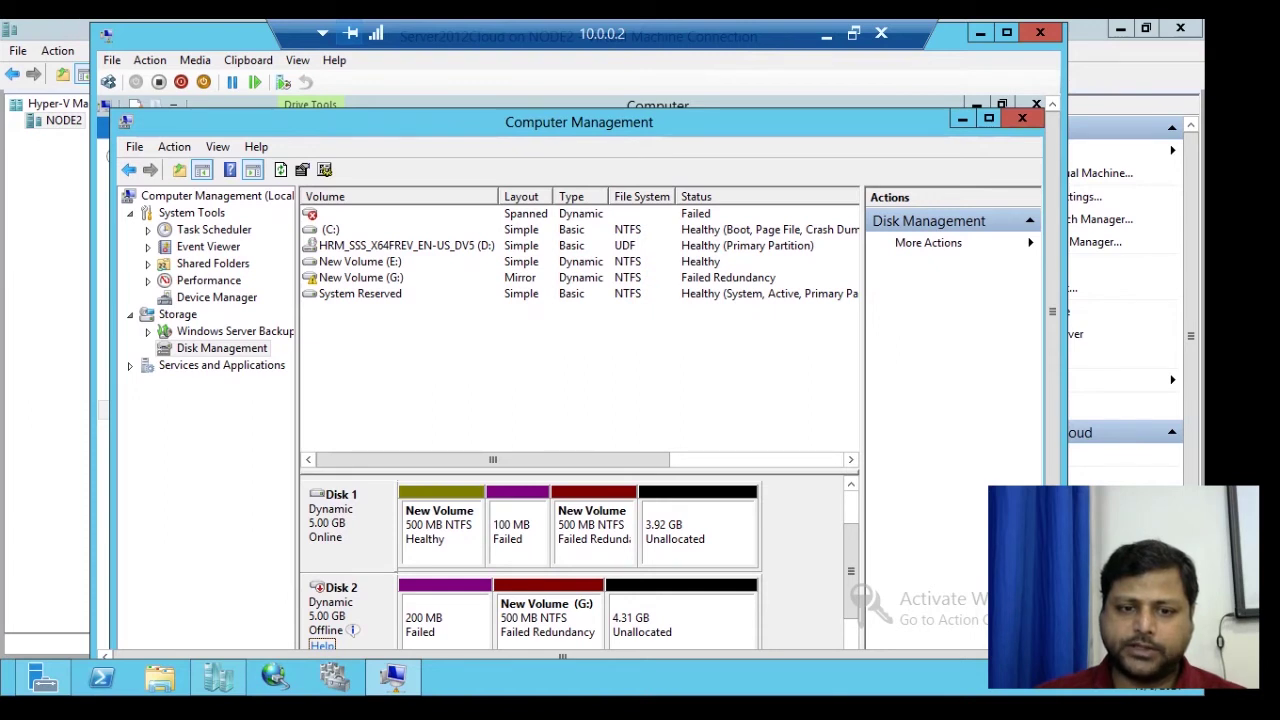
scroll(580, 370, "down", 3)
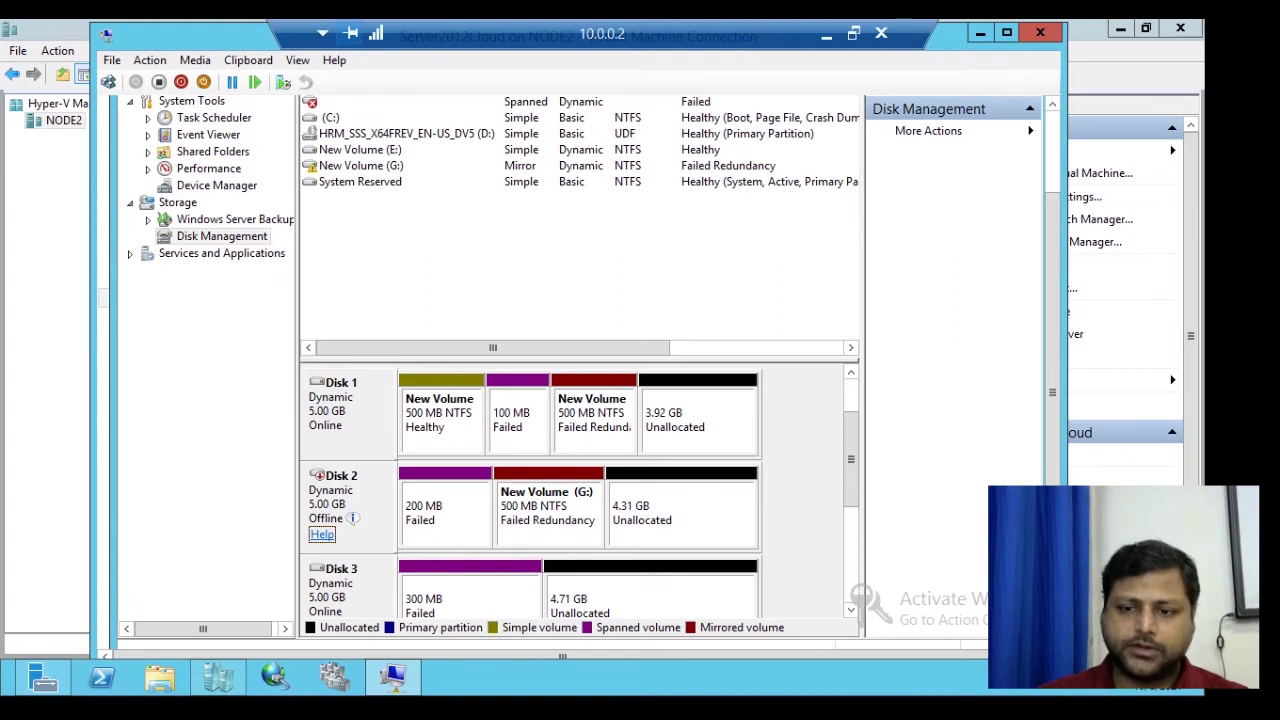
scroll(580, 370, "down", 1)
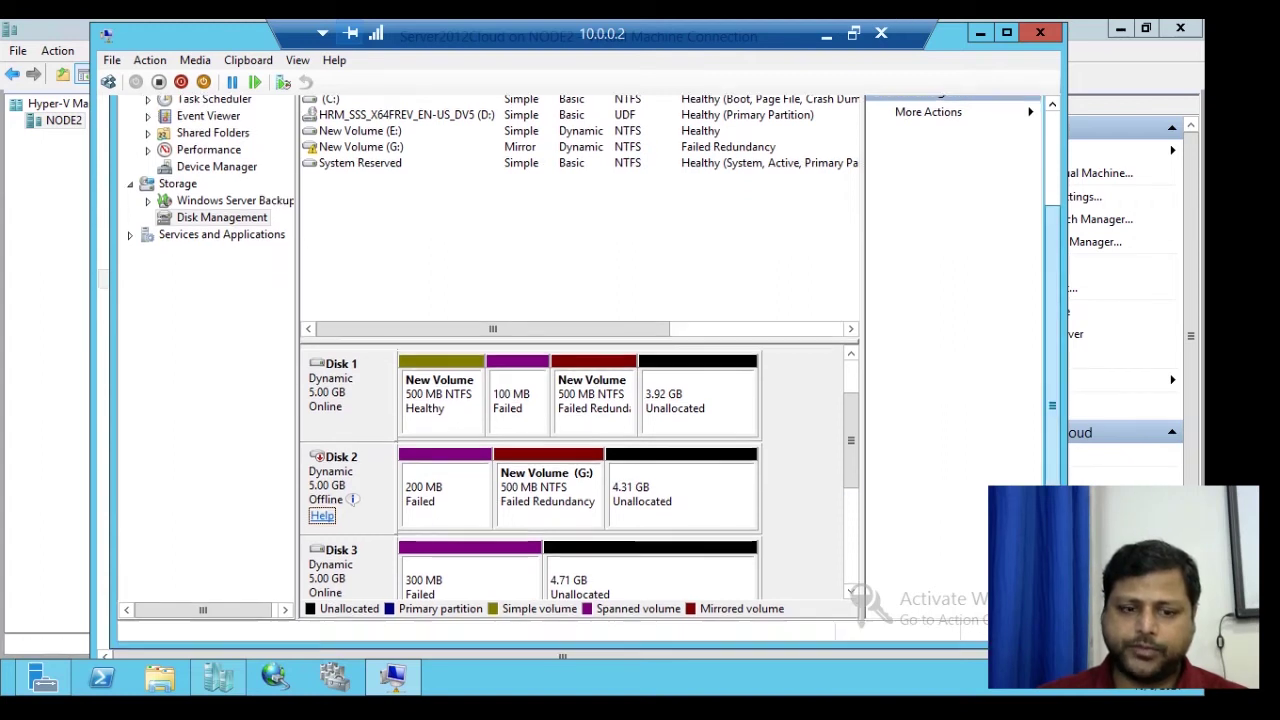
left_click(256, 630)
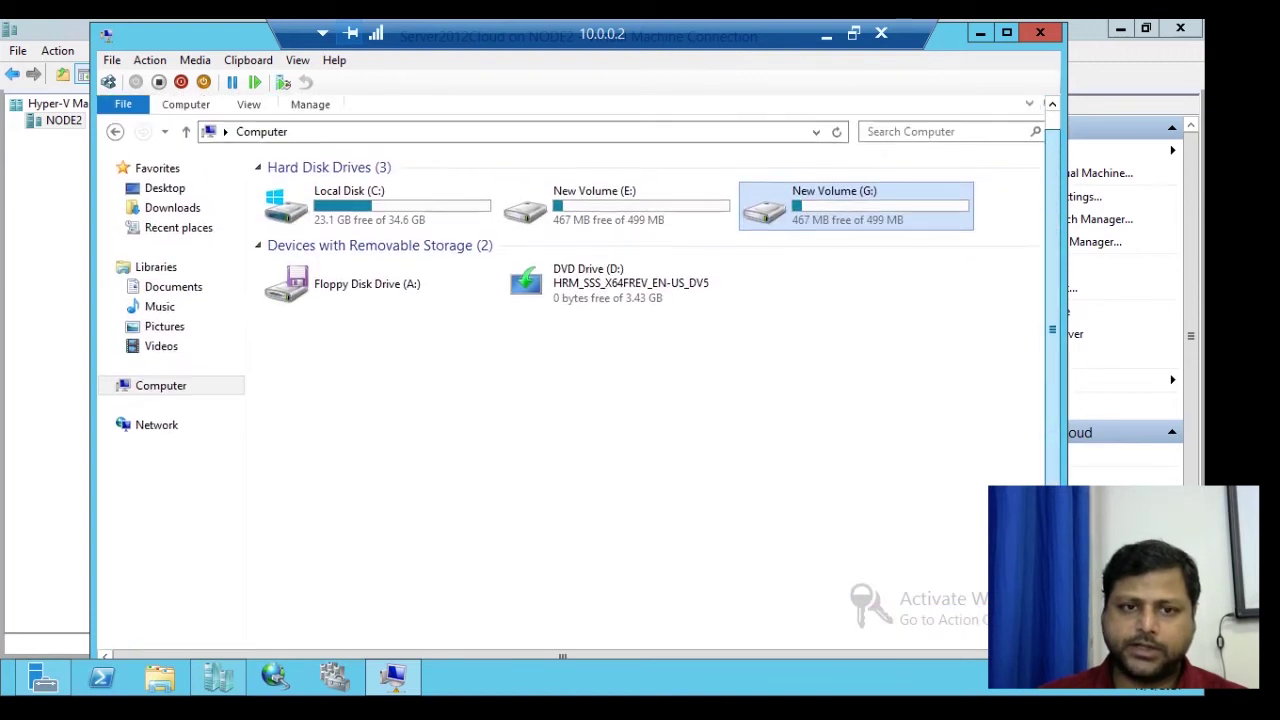
- Open New Volume (G:) to verify all four test files survived, then minimize the Explorer window
scroll(523, 108, "up", 1)
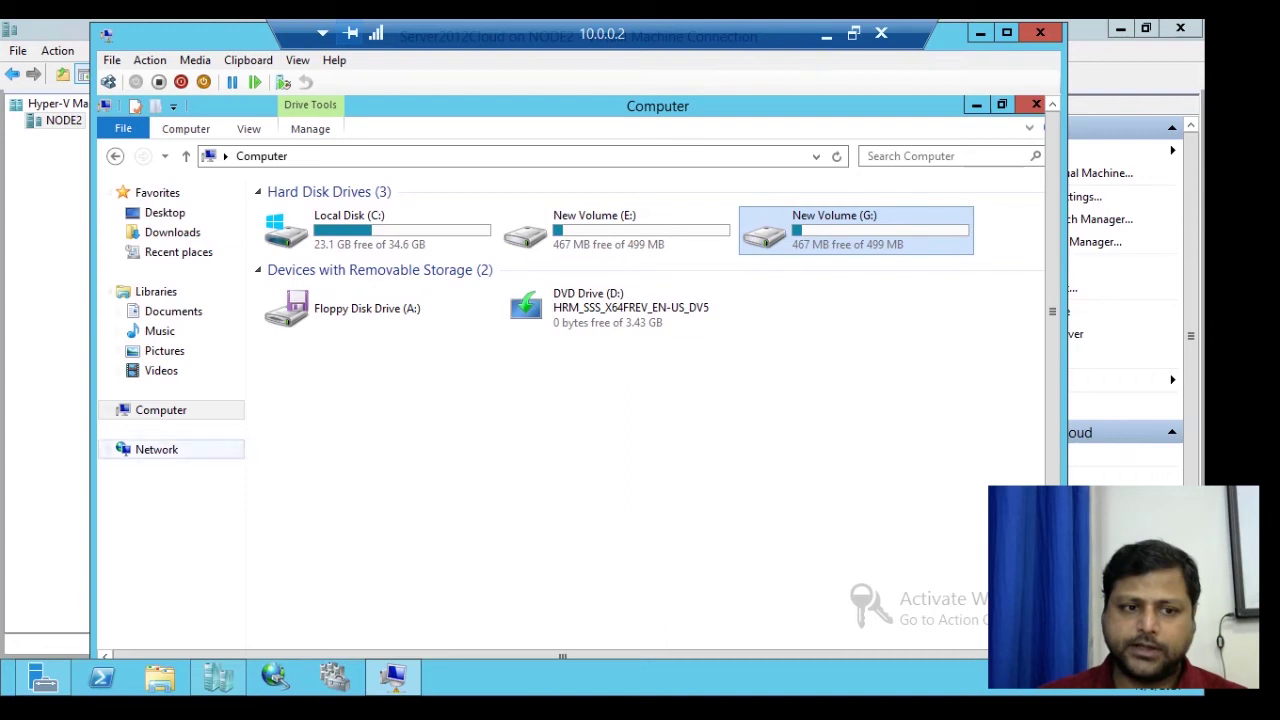
key("Return")
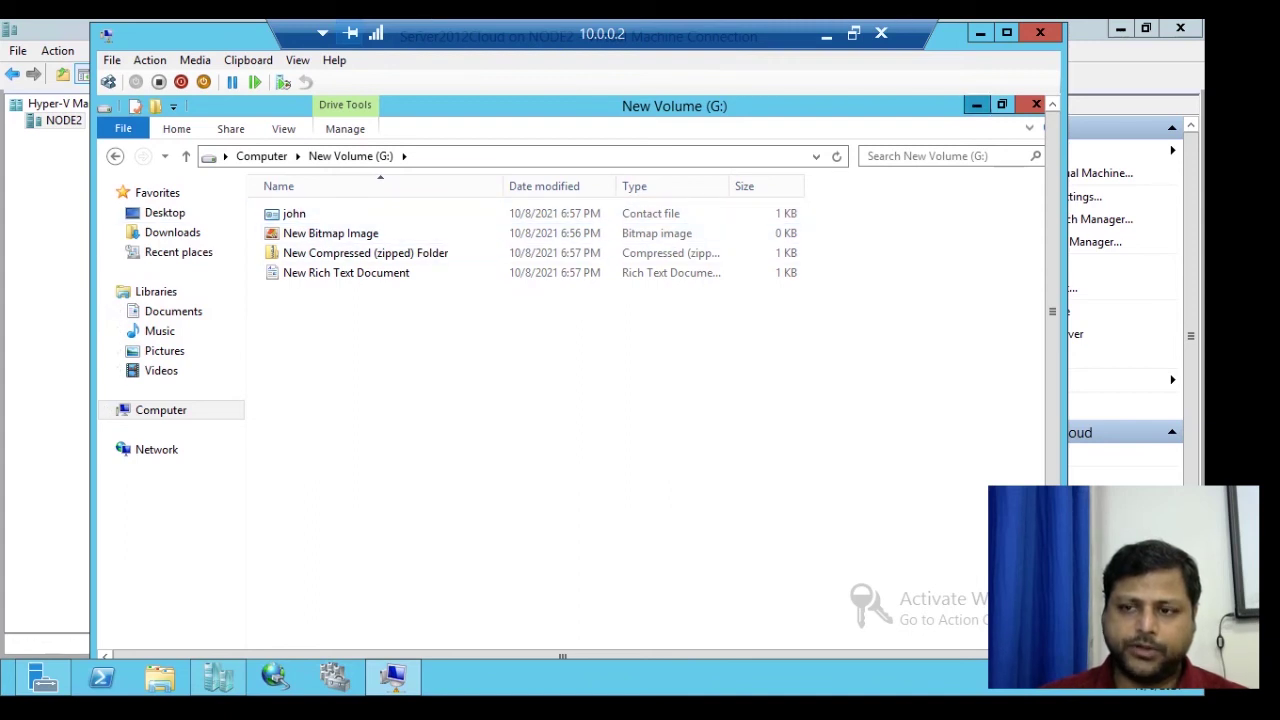
left_click(977, 105)
left_click_drag(1052, 311, 1052, 432)
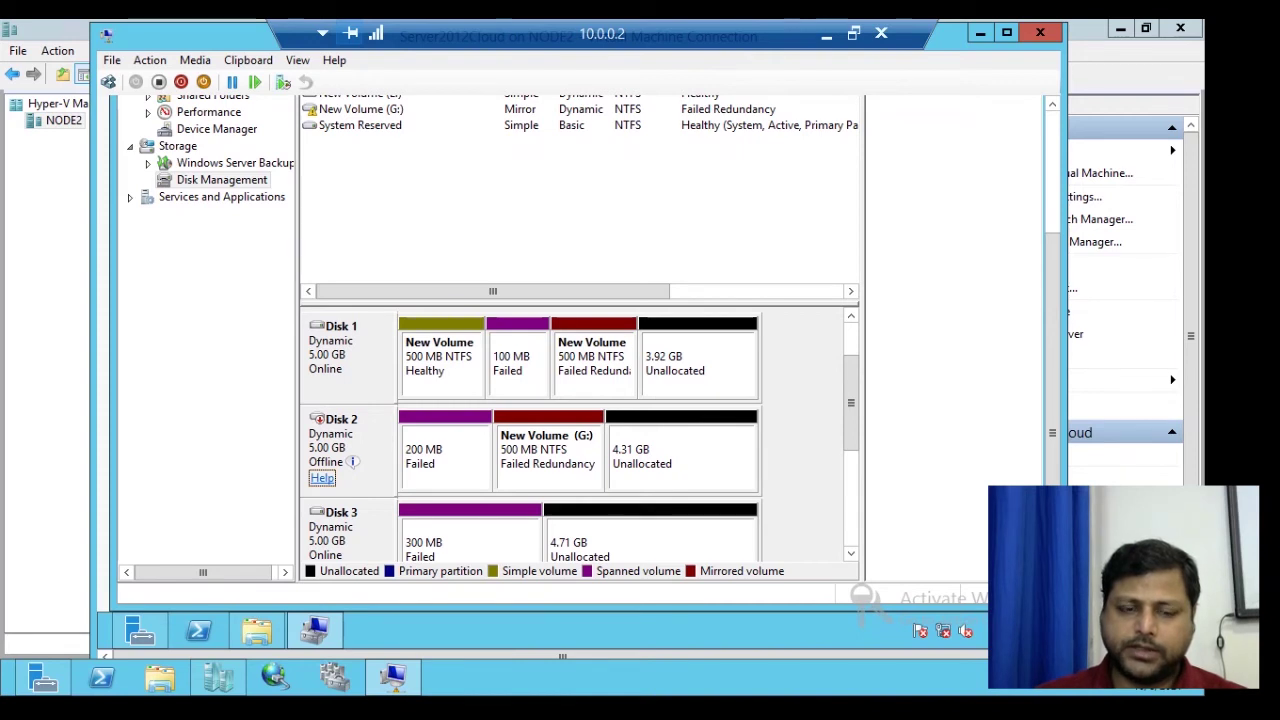
- Bring Disk 2 back online with Reactivate Disk so the mirrored G: resyncs to Healthy
right_click(357, 433)
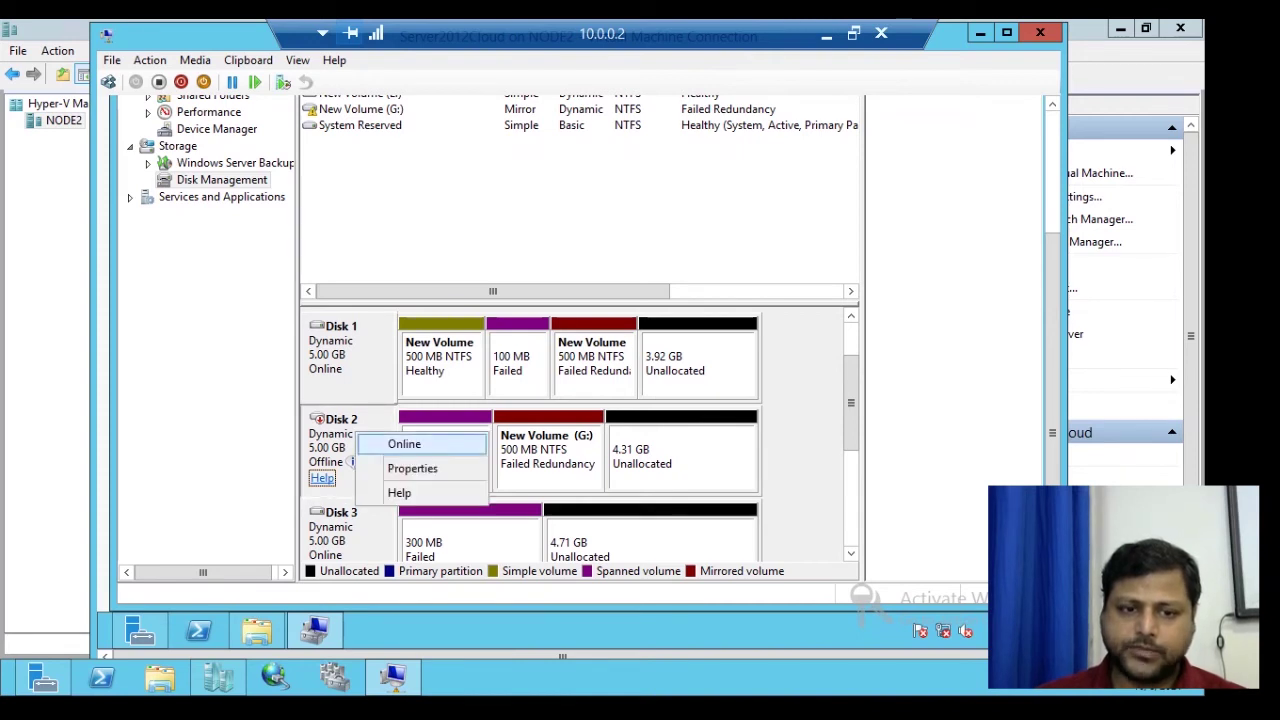
left_click(404, 443)
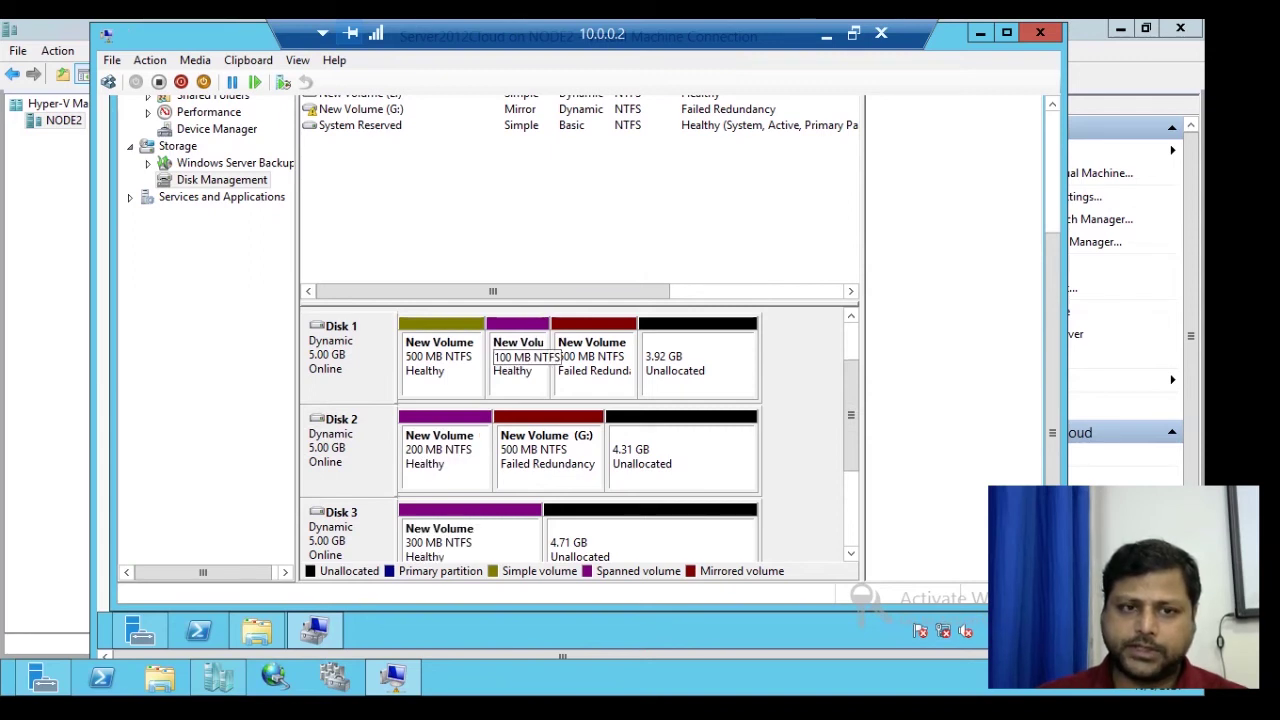
right_click(350, 438)
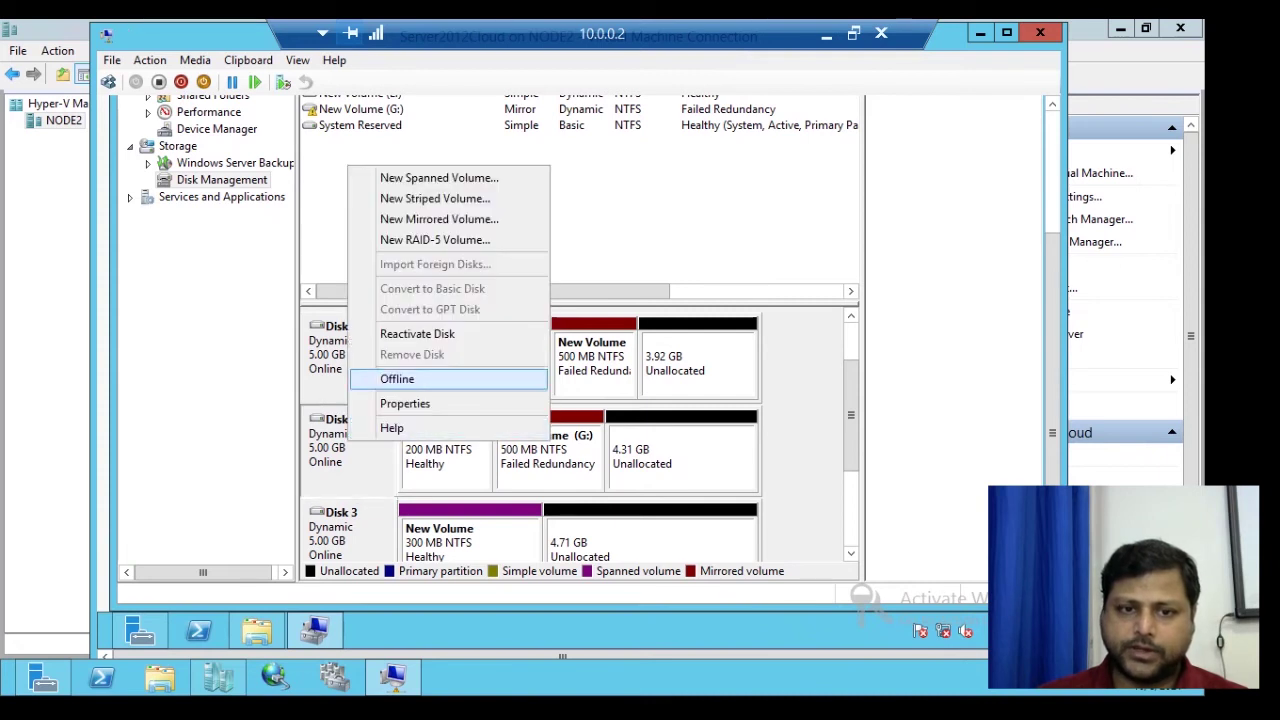
left_click(417, 333)
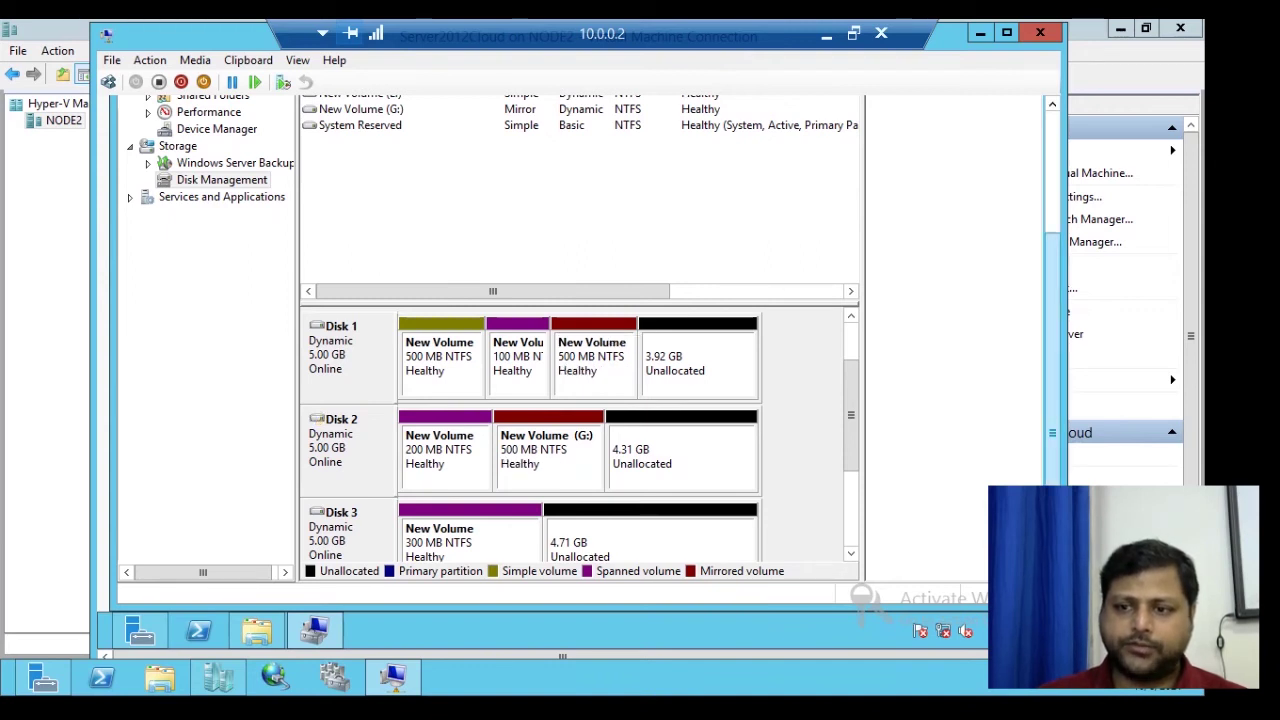
scroll(580, 370, "up", 3)
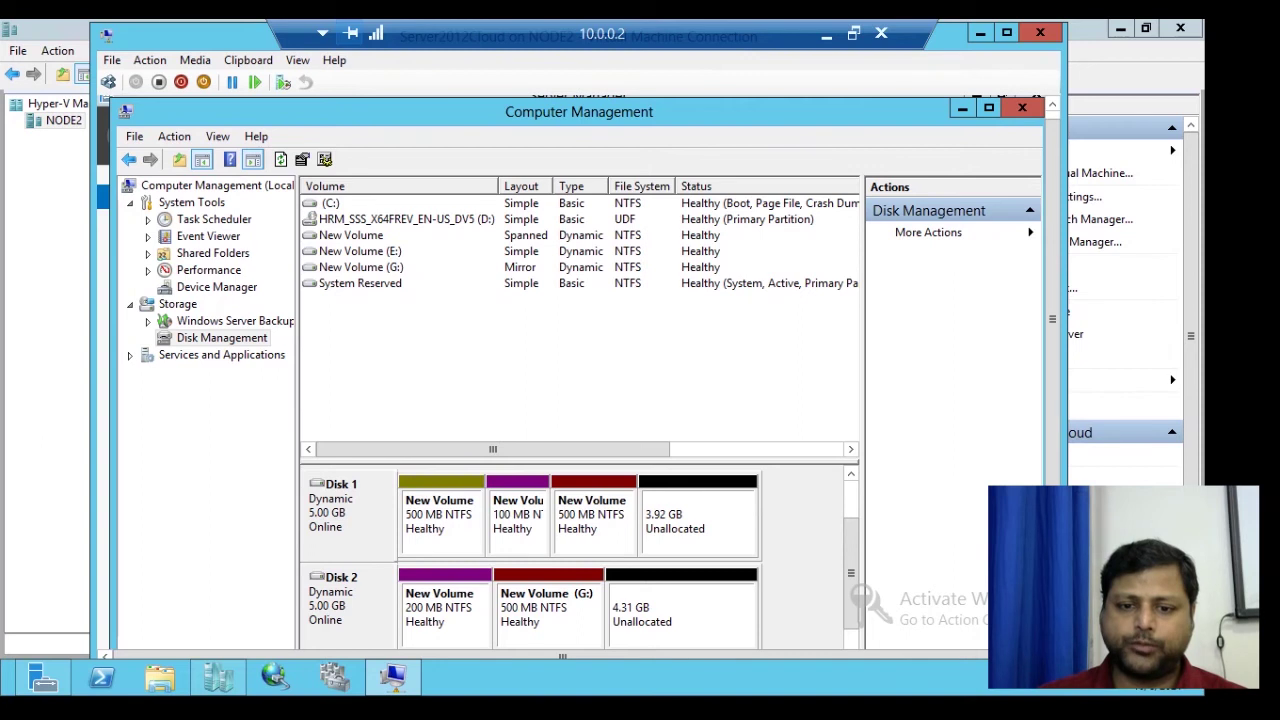
- Break the mirrored G: volume, leaving simple 500 MB volumes G: on Disk 2 and H: on Disk 1
scroll(580, 400, "down", 2)
right_click(588, 415)
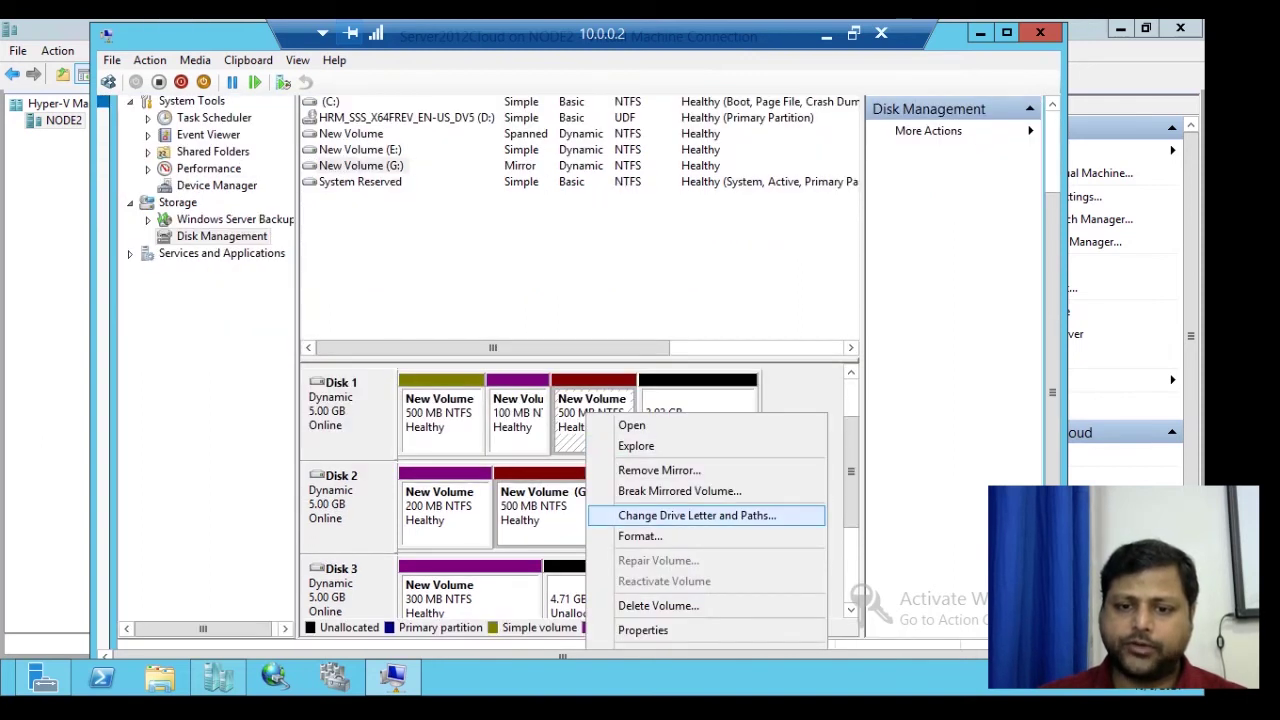
left_click(679, 491)
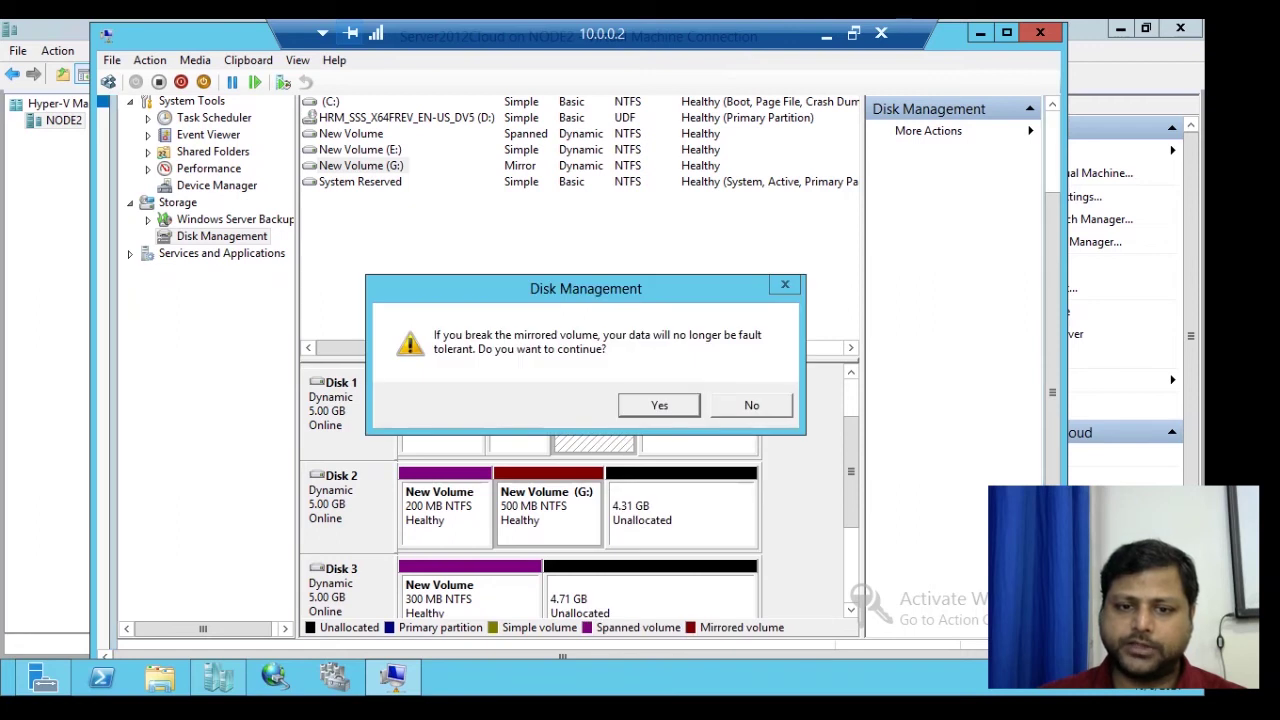
key("Return")
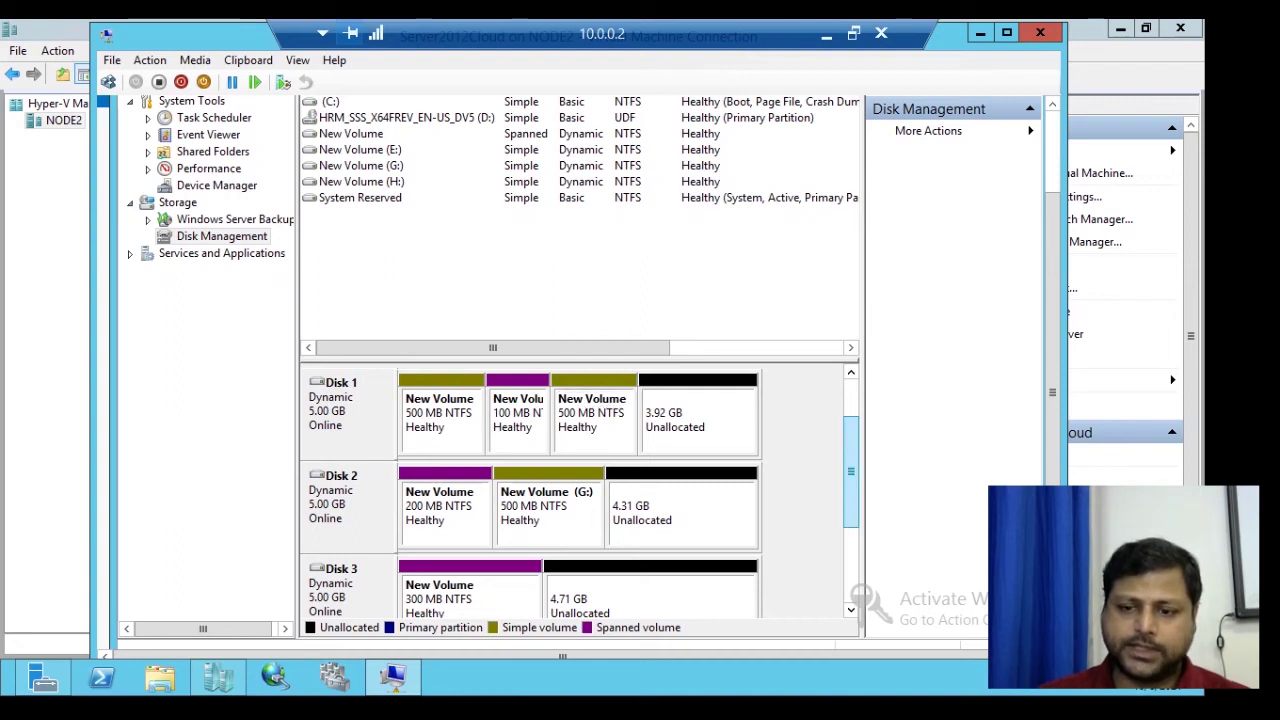
scroll(605, 420, "down", 3)
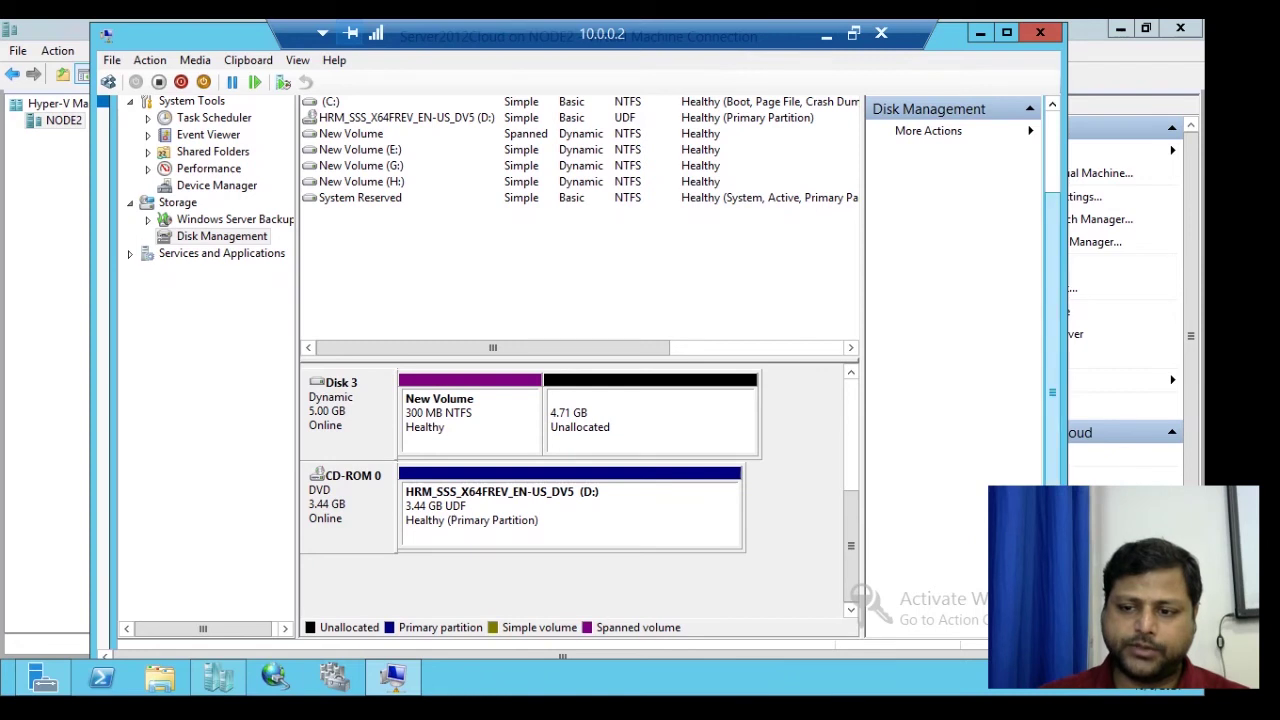
scroll(1052, 400, "down", 1)
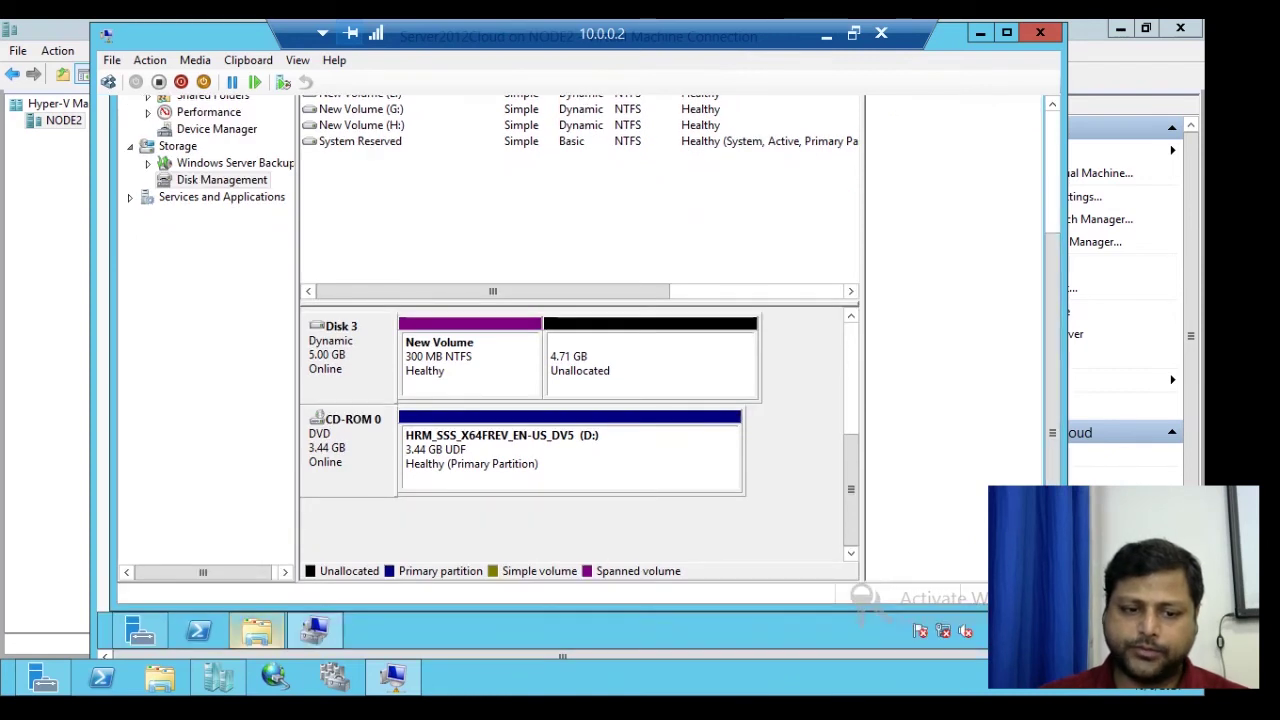
left_click(256, 630)
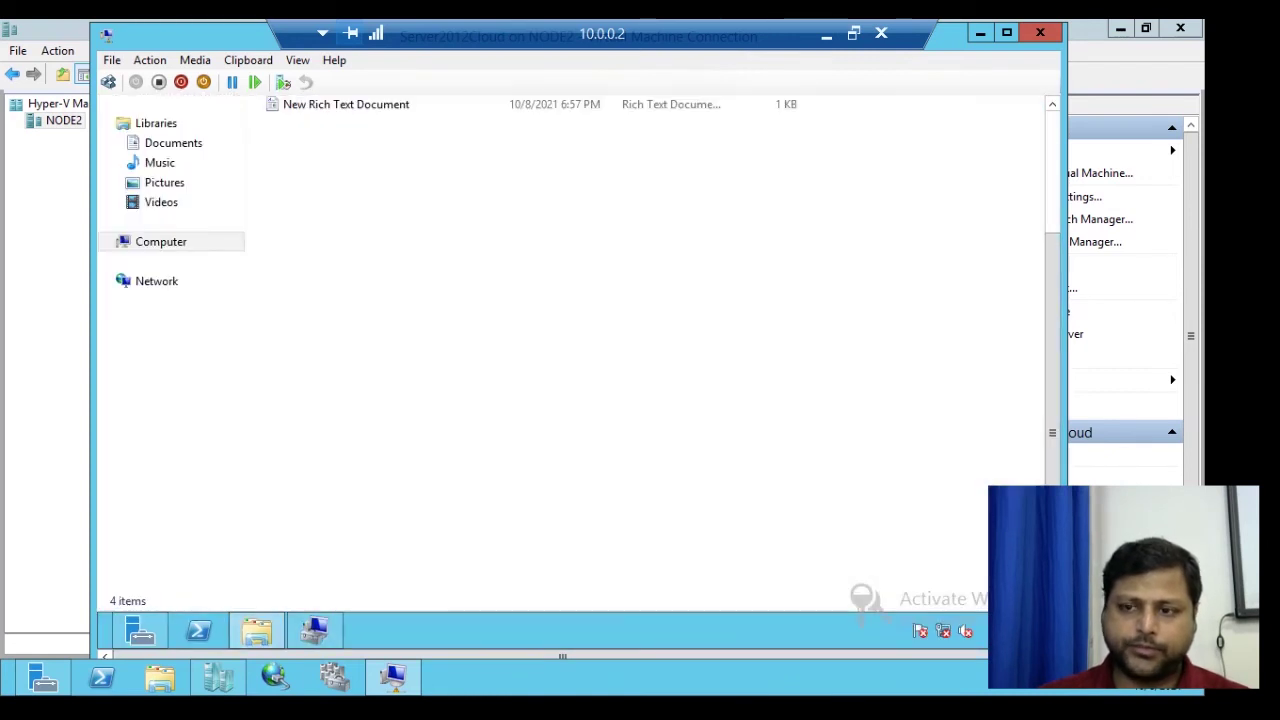
scroll(579, 375, "up", 3)
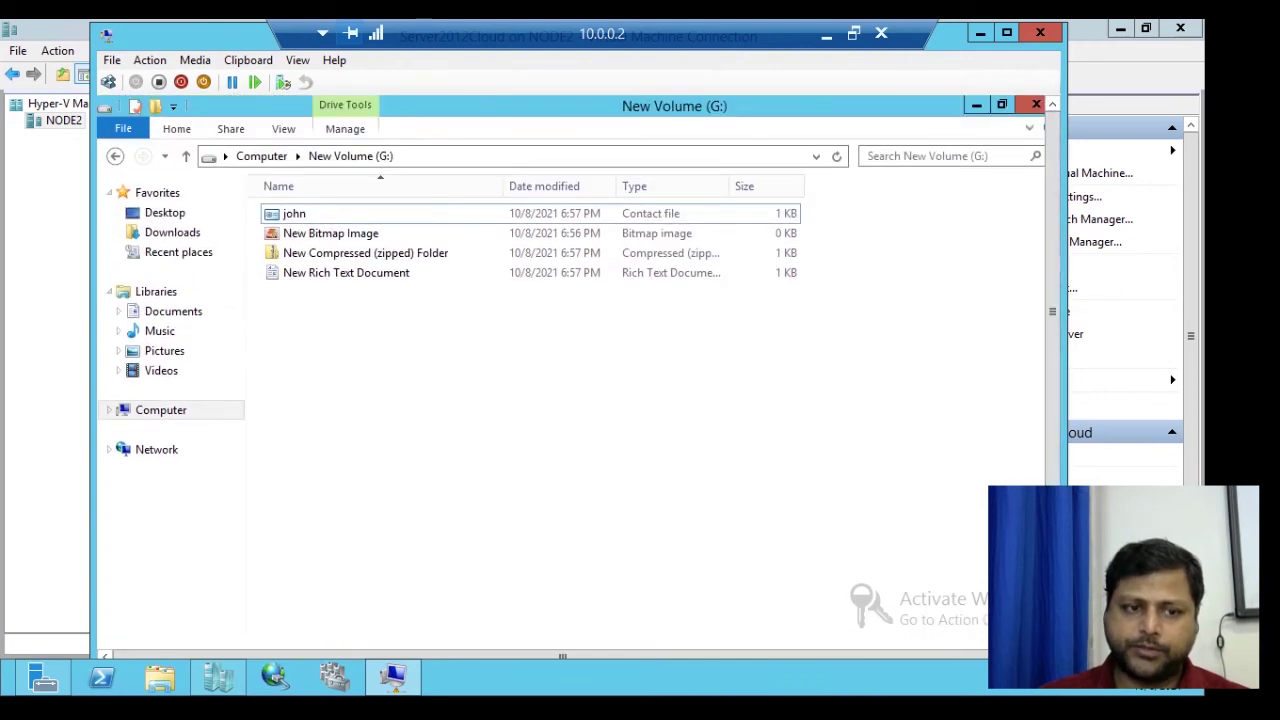
left_click(160, 410)
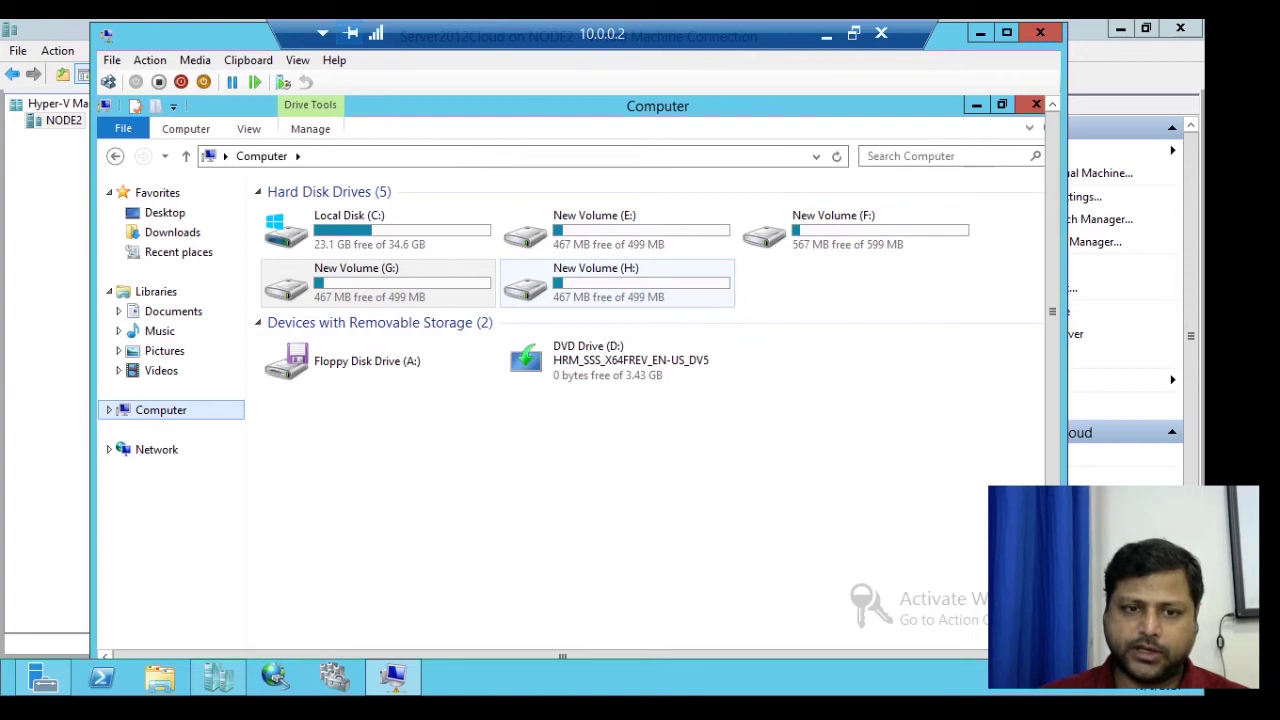
left_click(378, 281)
double_click(378, 281)
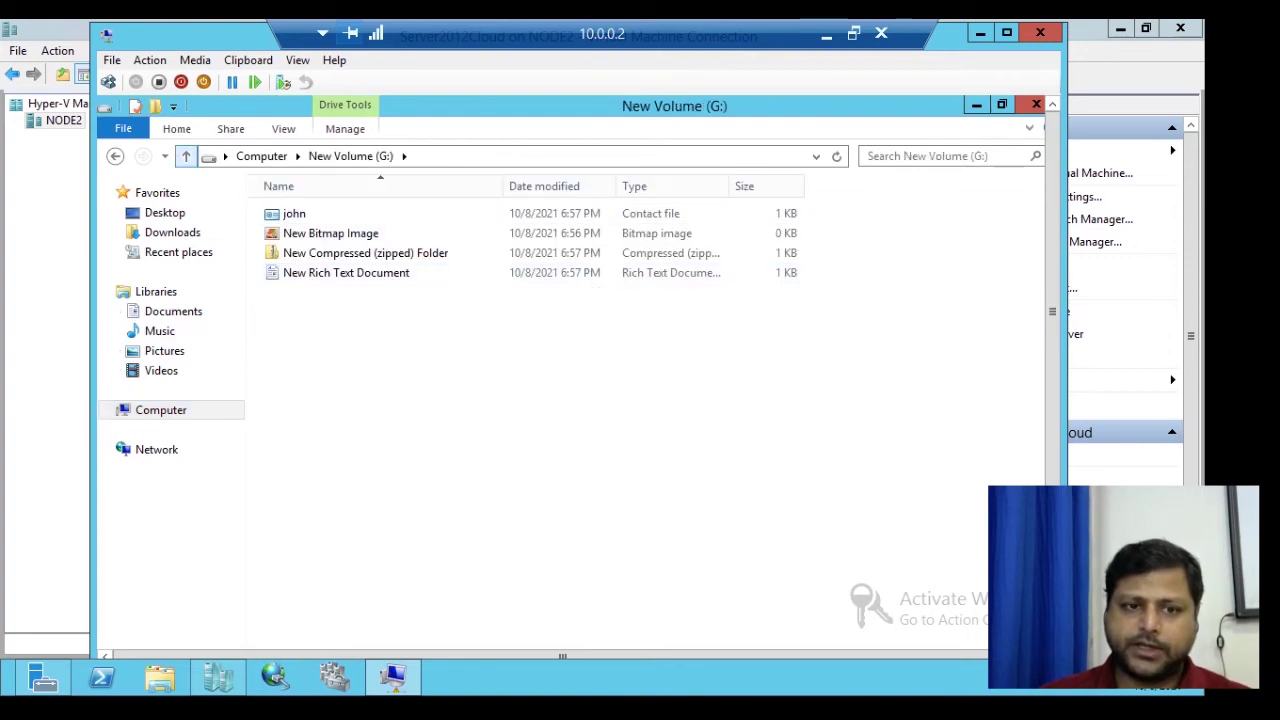
left_click(185, 156)
left_click(617, 283)
double_click(617, 283)
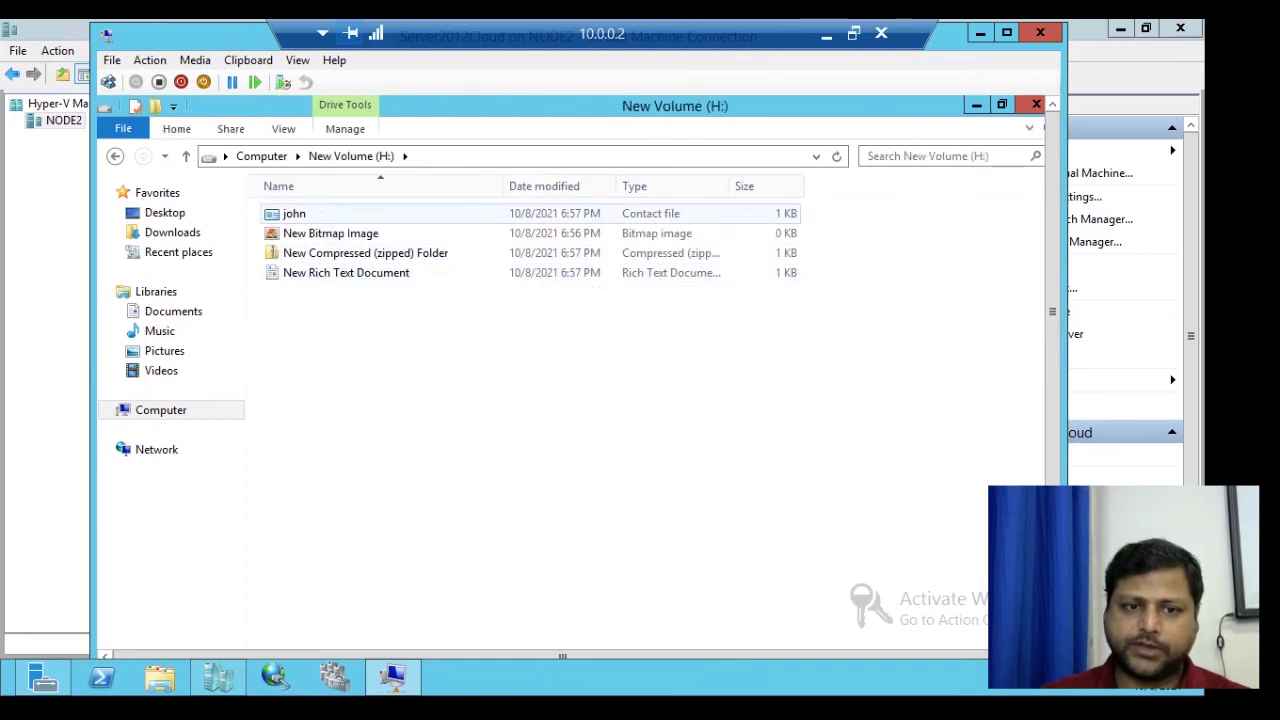
left_click(185, 156)
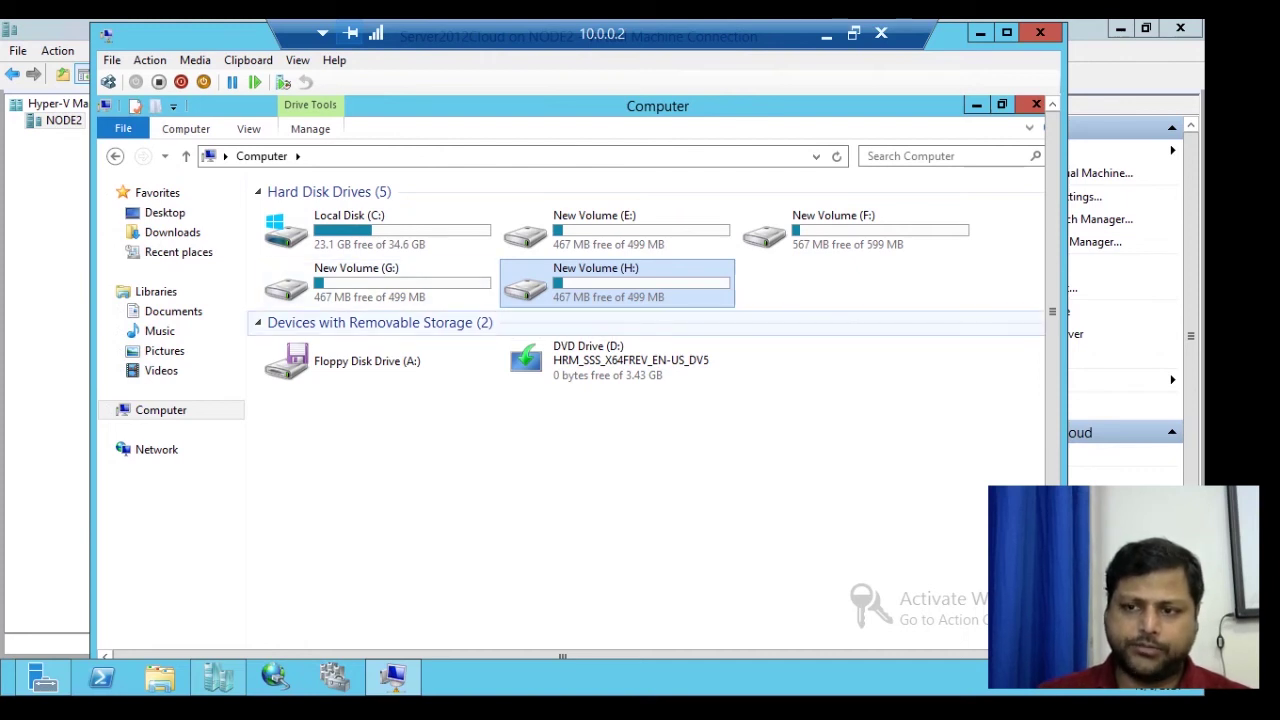
scroll(580, 370, "down", 3)
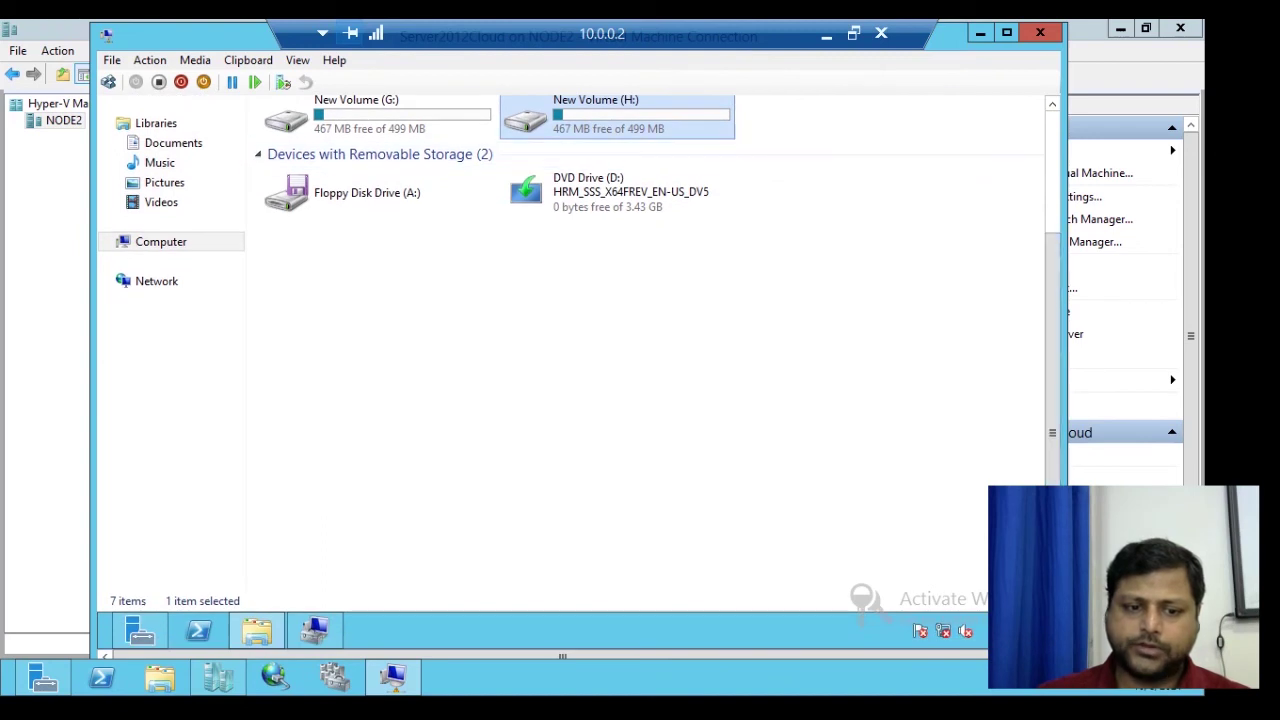
left_click(314, 630)
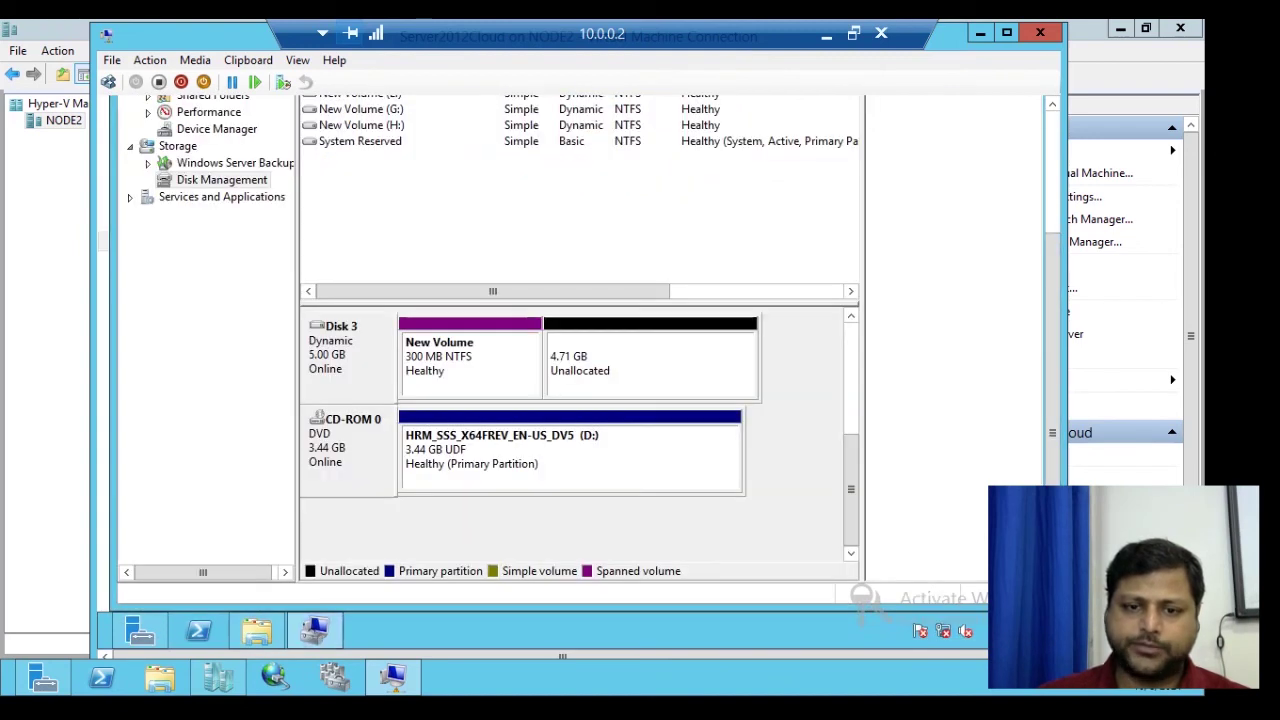
- Add a mirror of the Disk 2 G: volume on Disk 3 and watch it resync to Healthy
scroll(850, 489, "up", 2)
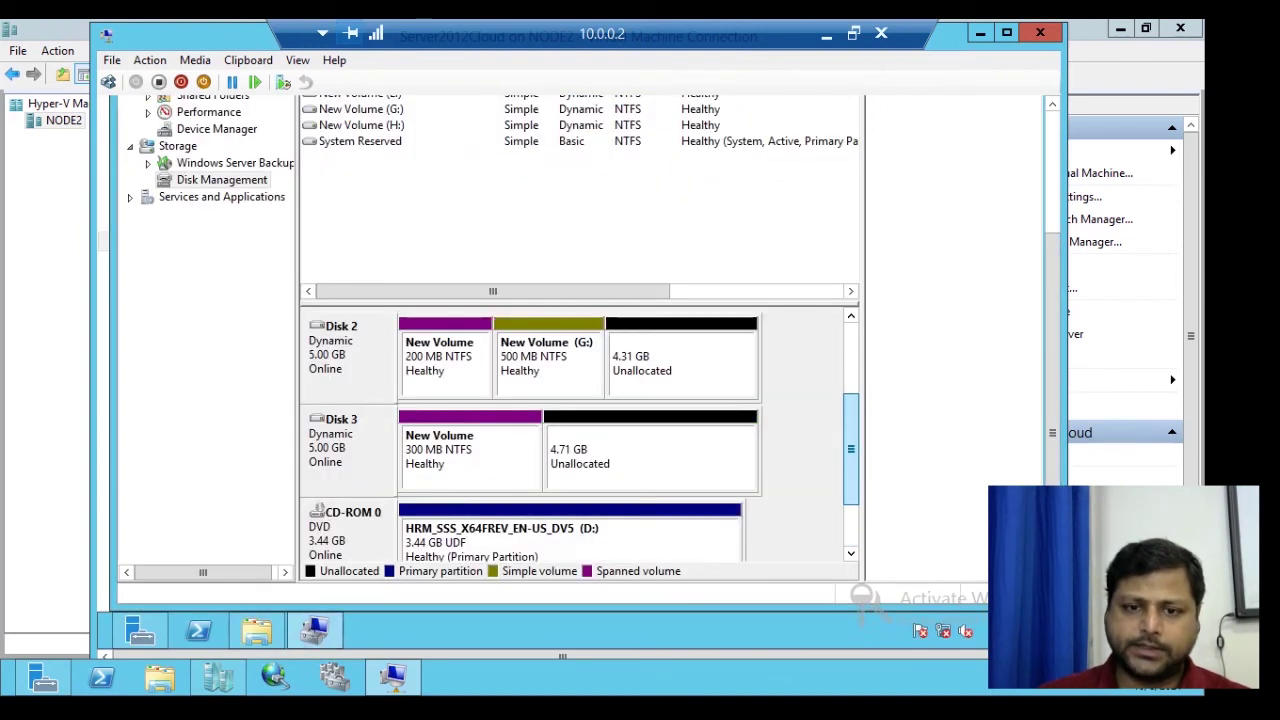
scroll(580, 435, "up", 1)
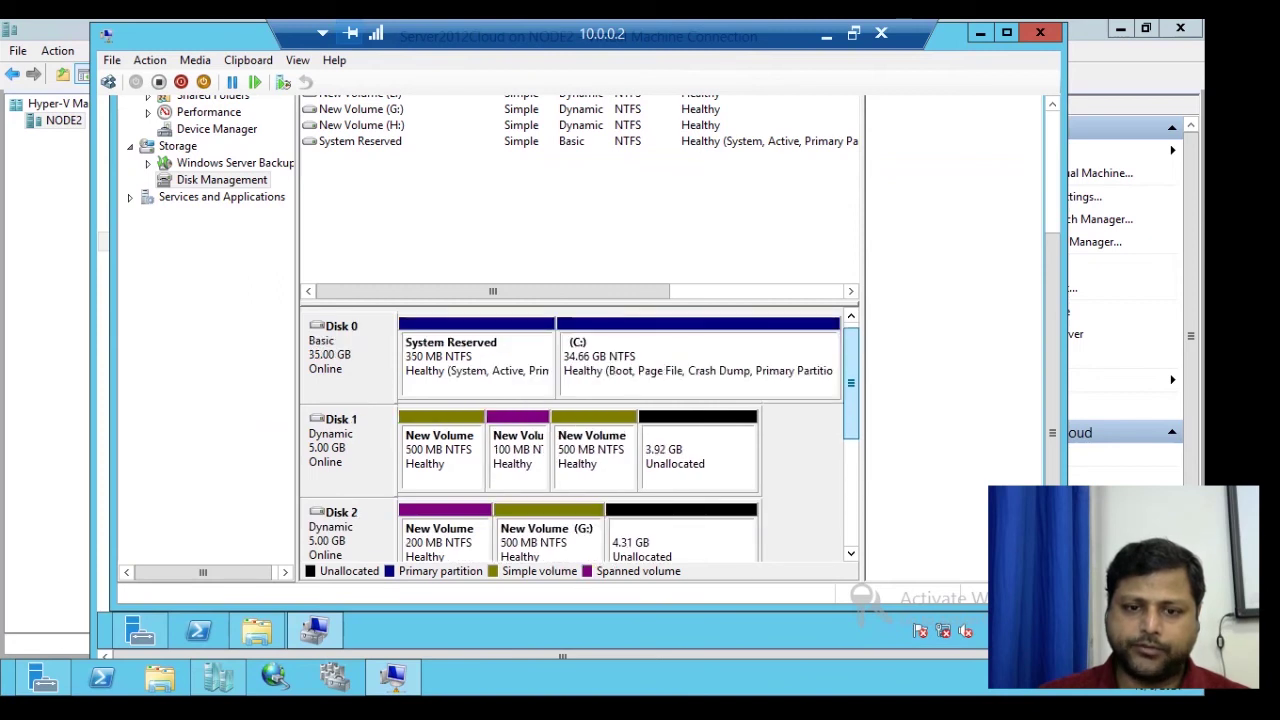
scroll(580, 435, "down", 1)
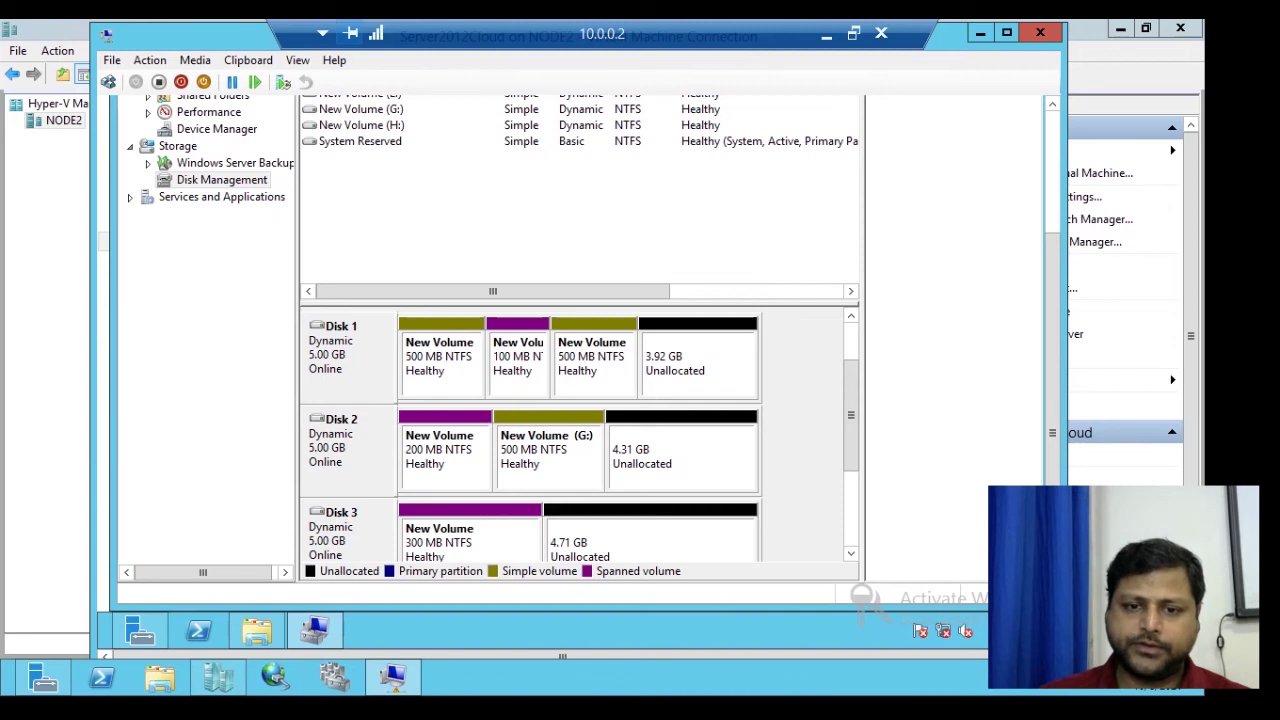
right_click(572, 434)
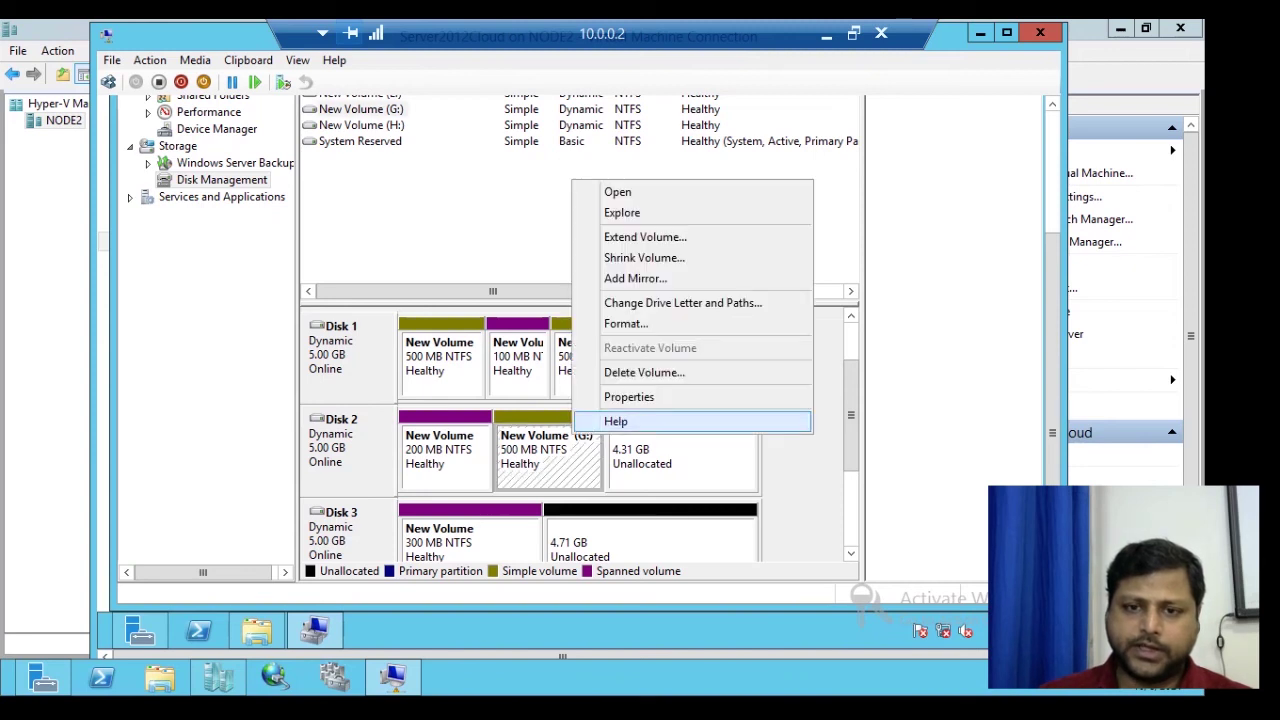
key("Return")
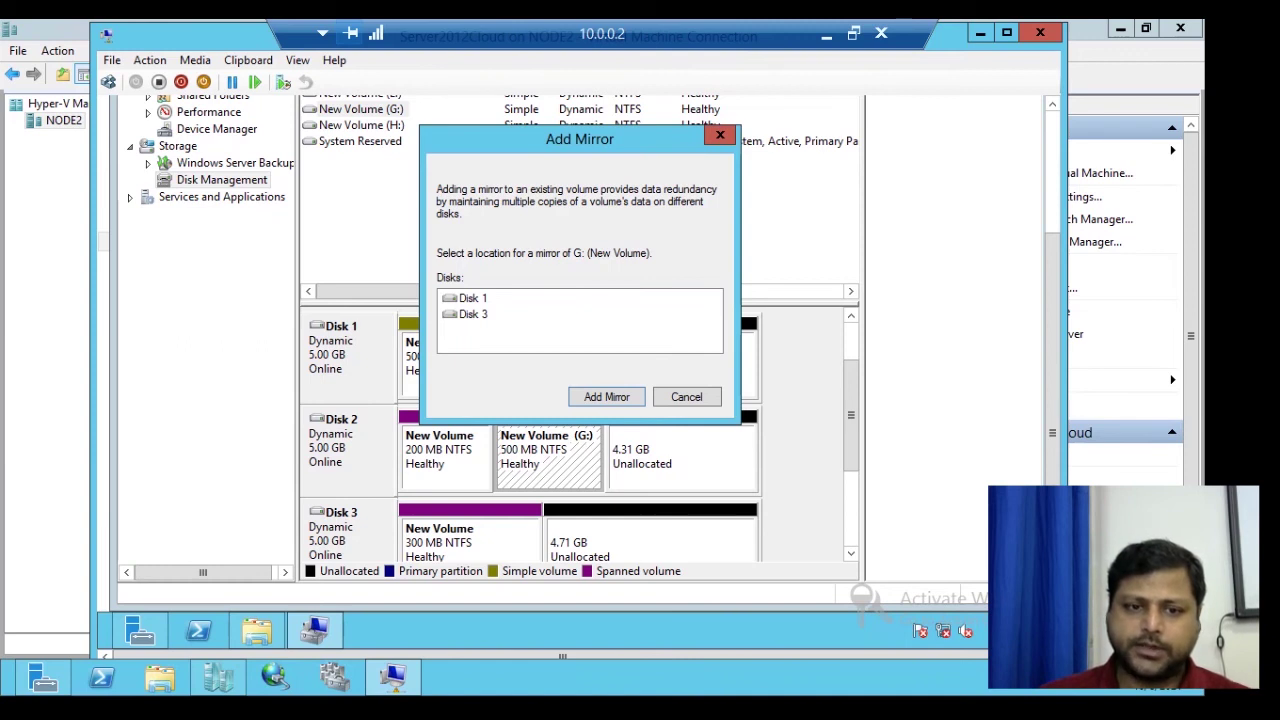
left_click(473, 314)
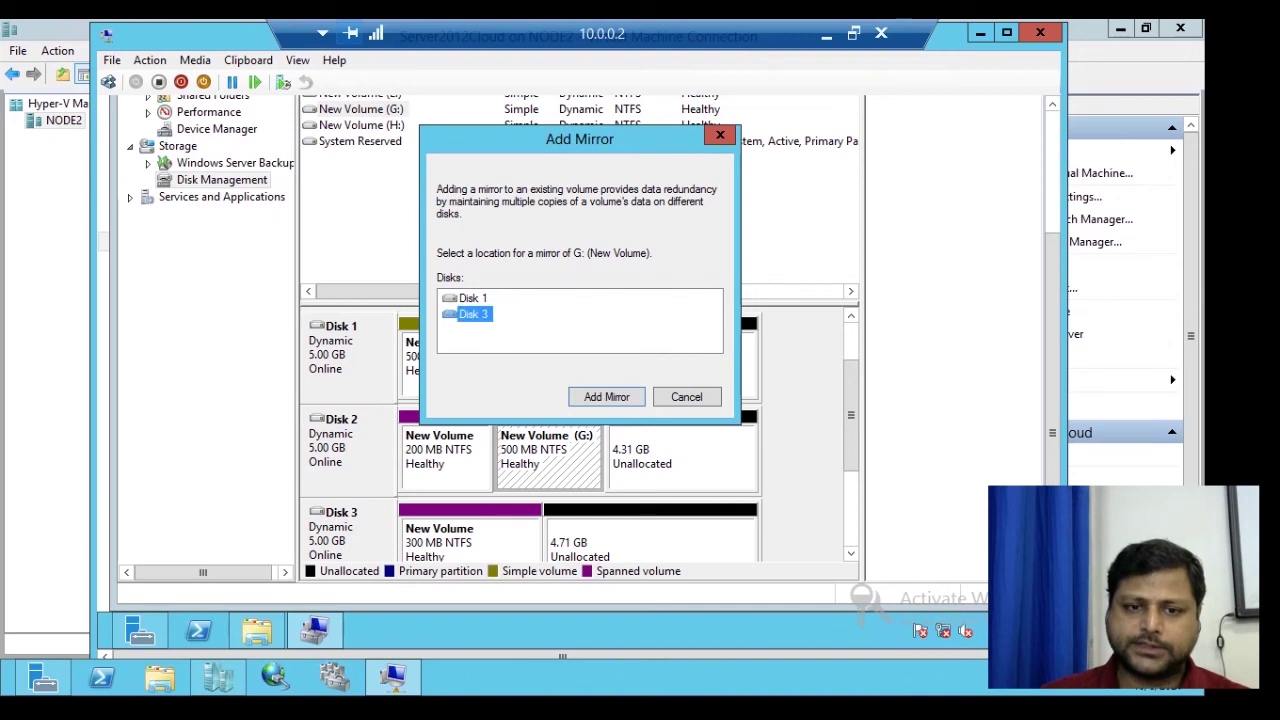
key("Return")
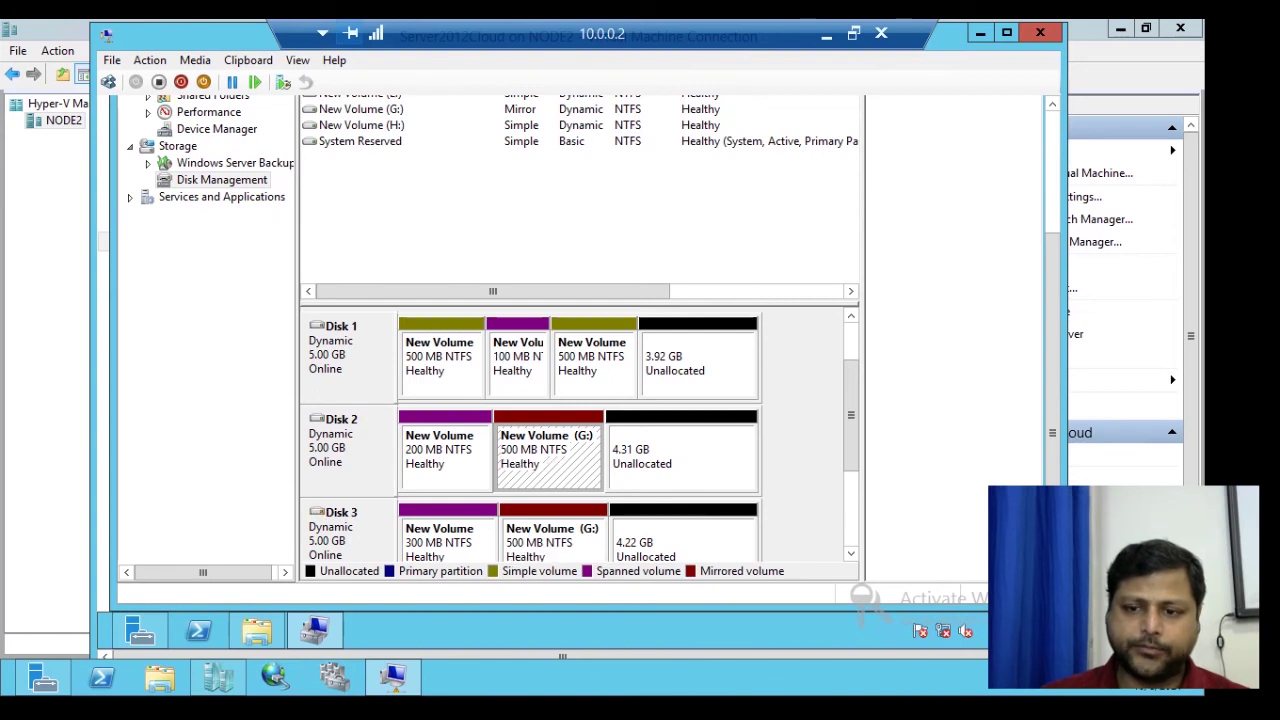
scroll(850, 415, "down", 3)
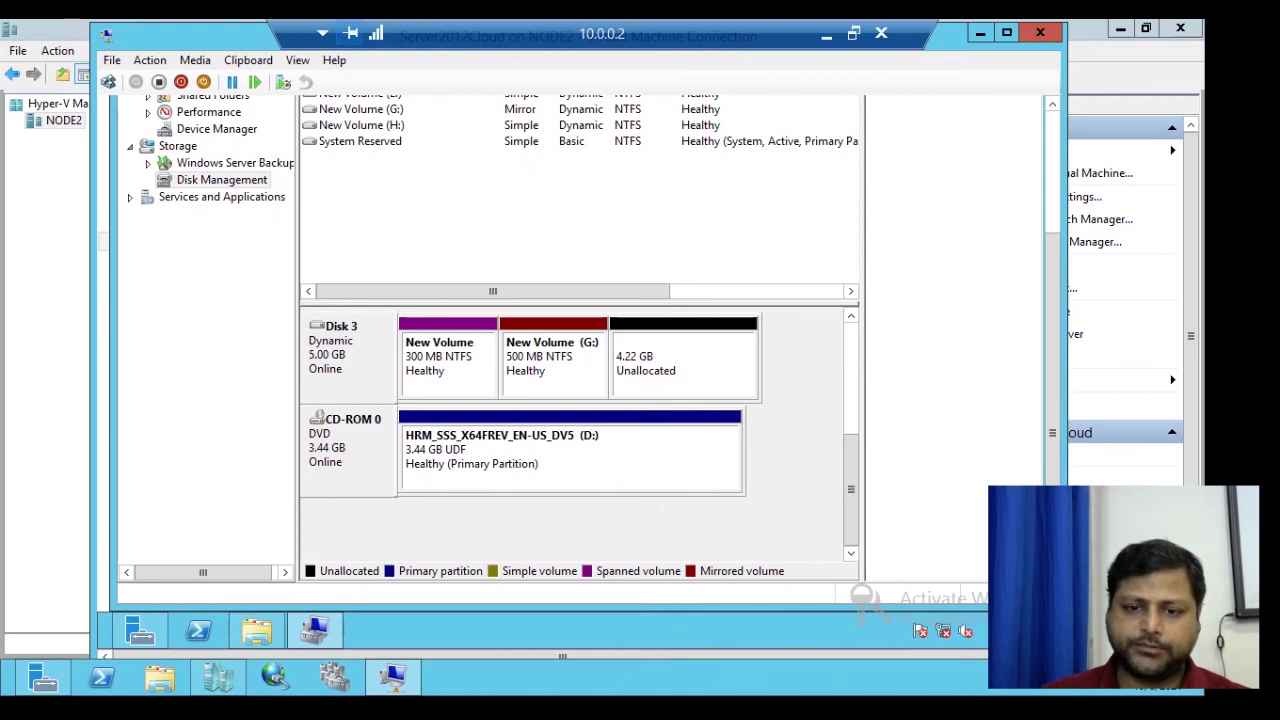
scroll(575, 430, "up", 3)
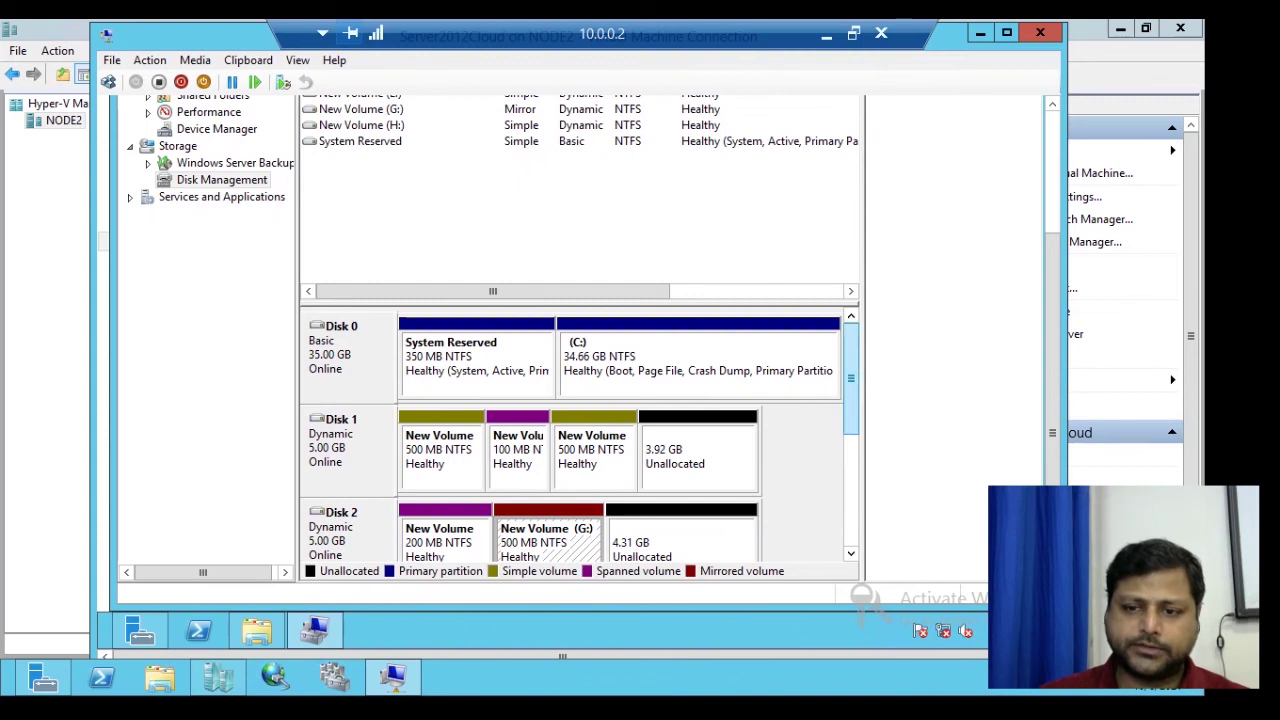
scroll(850, 415, "down", 1)
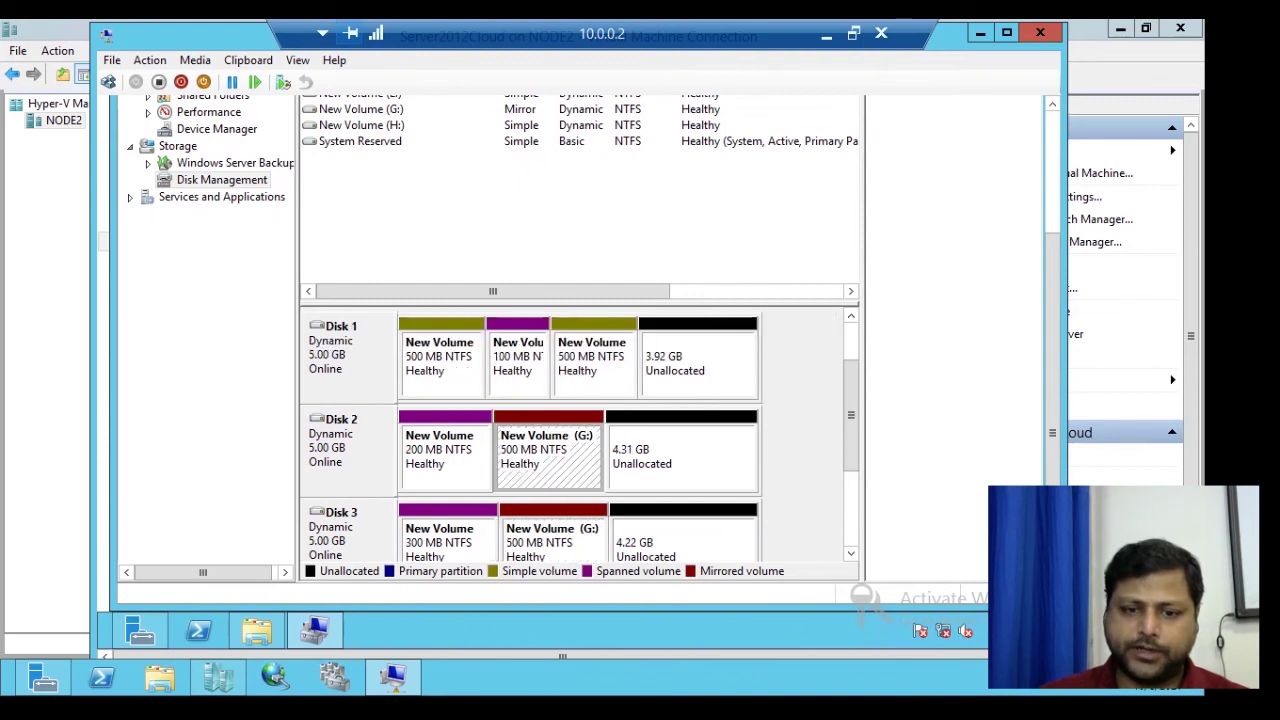